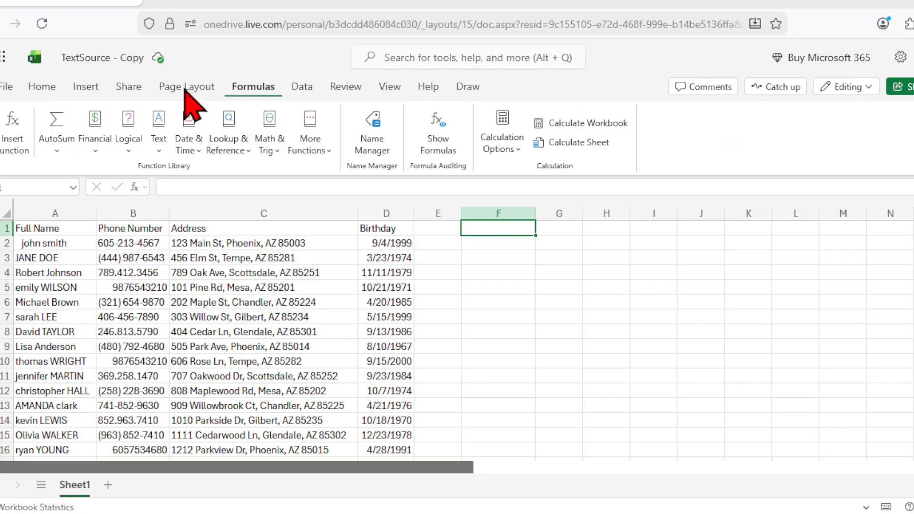
pyautogui.click(159, 150)
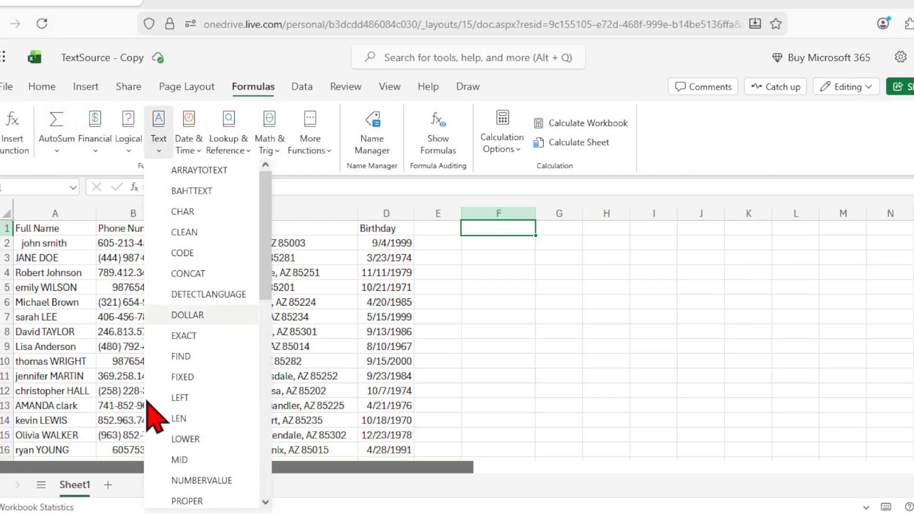
pyautogui.click(534, 271)
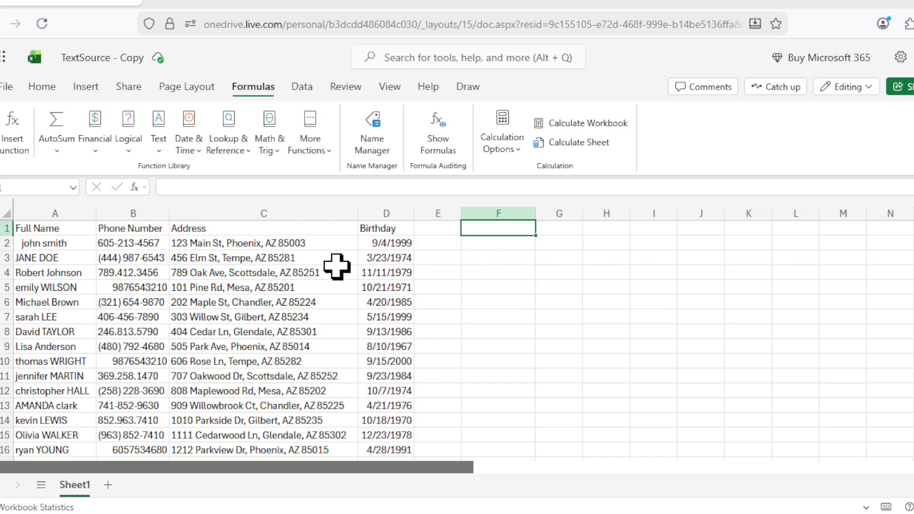
pyautogui.click(509, 245)
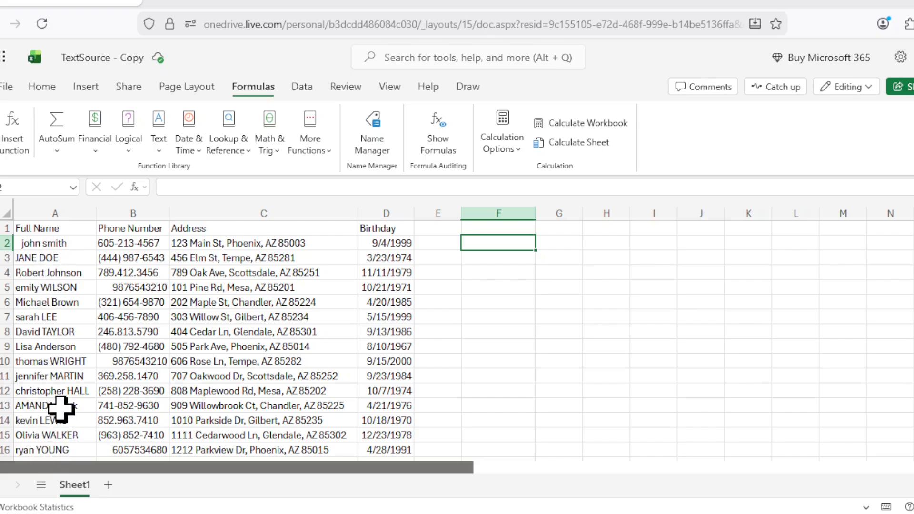
pyautogui.click(513, 255)
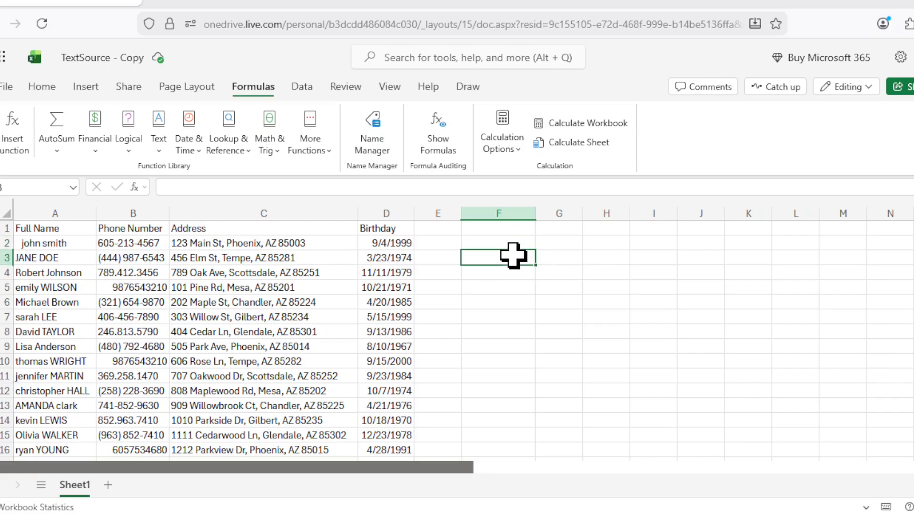
pyautogui.press('Down')
pyautogui.press('Down')
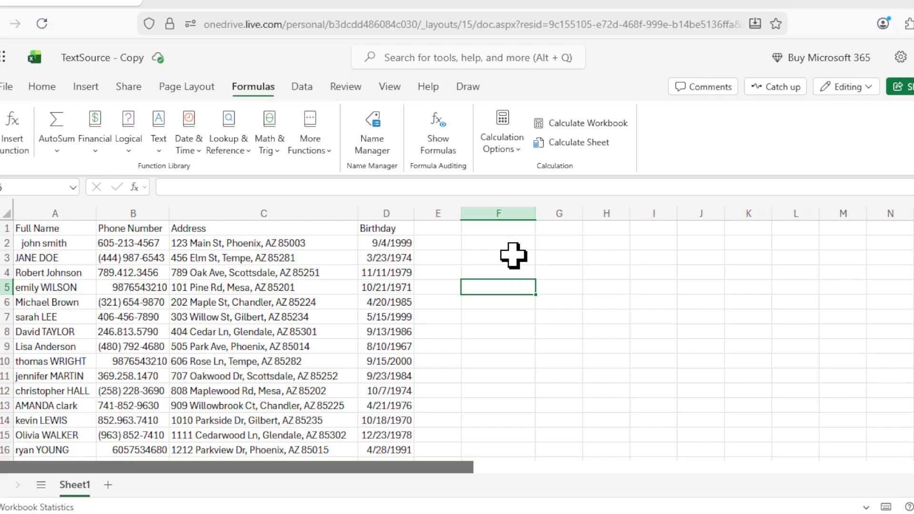
# Step: Enter the header "lower" in cell F1 for the lowercase version of the full names
pyautogui.press('Up')
pyautogui.press('Up')
pyautogui.press('Up')
pyautogui.press('Up')
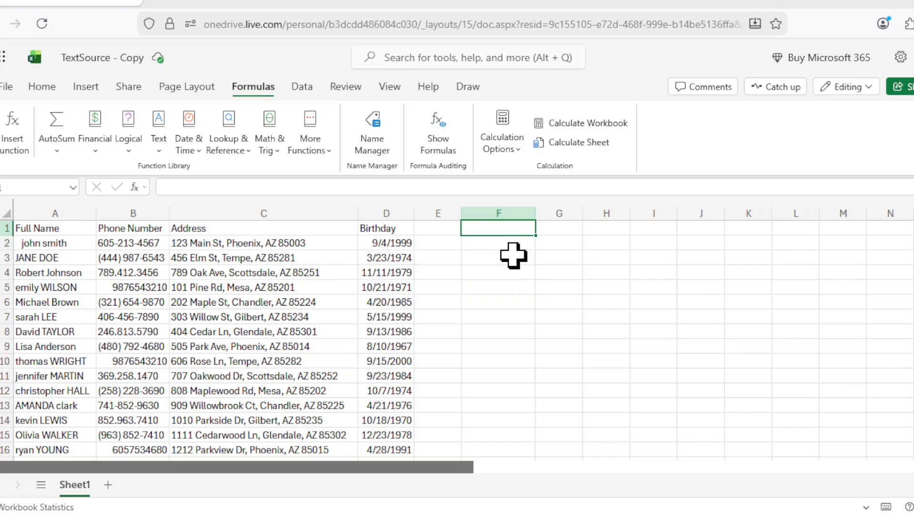
pyautogui.write('lower')
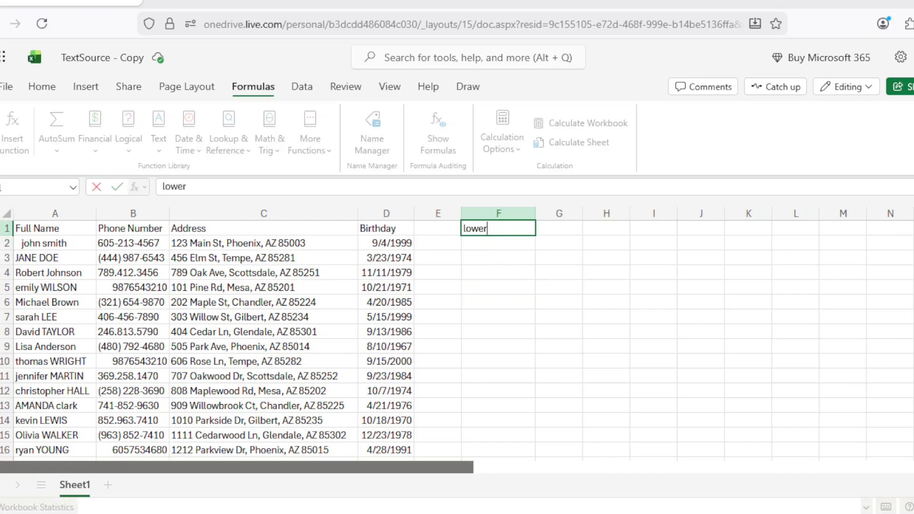
pyautogui.press('Return')
# Step: Enter =LOWER(A2) in F2 and fill the formula down through F12
pyautogui.write('=lower')
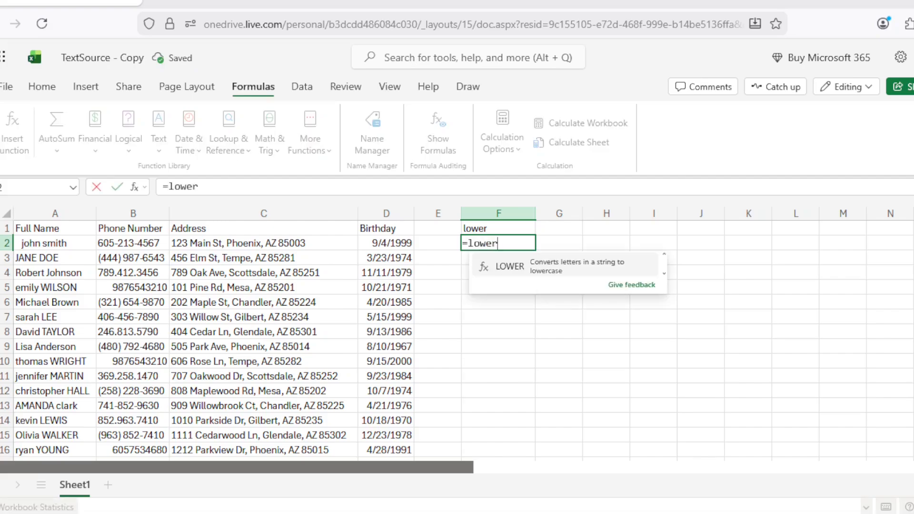
pyautogui.write('(')
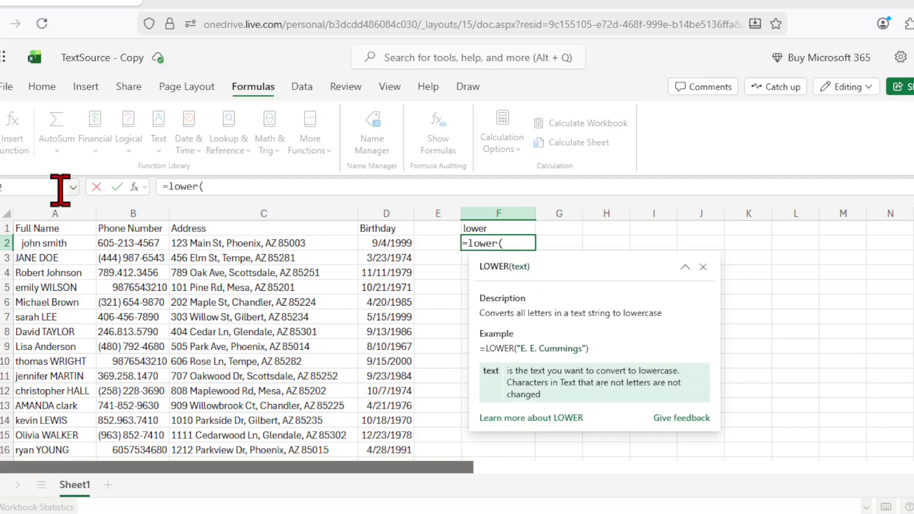
pyautogui.click(40, 244)
pyautogui.write(')')
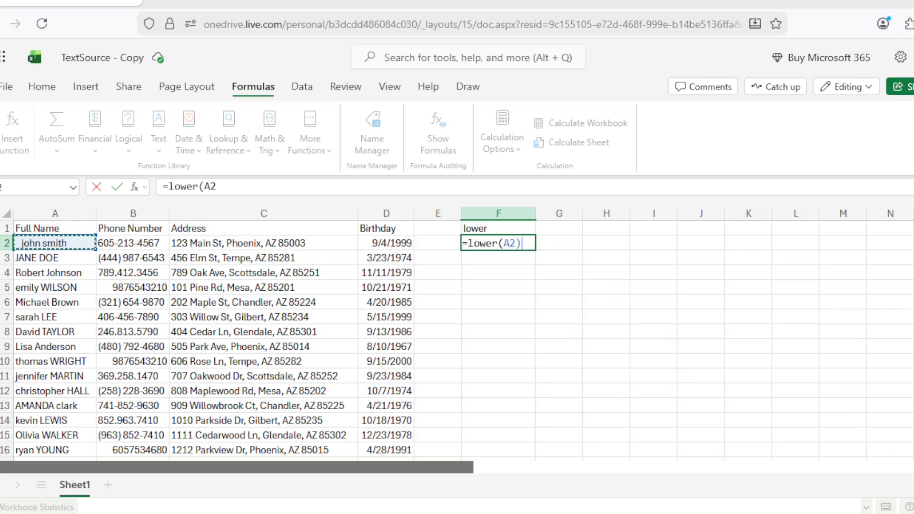
pyautogui.press('Return')
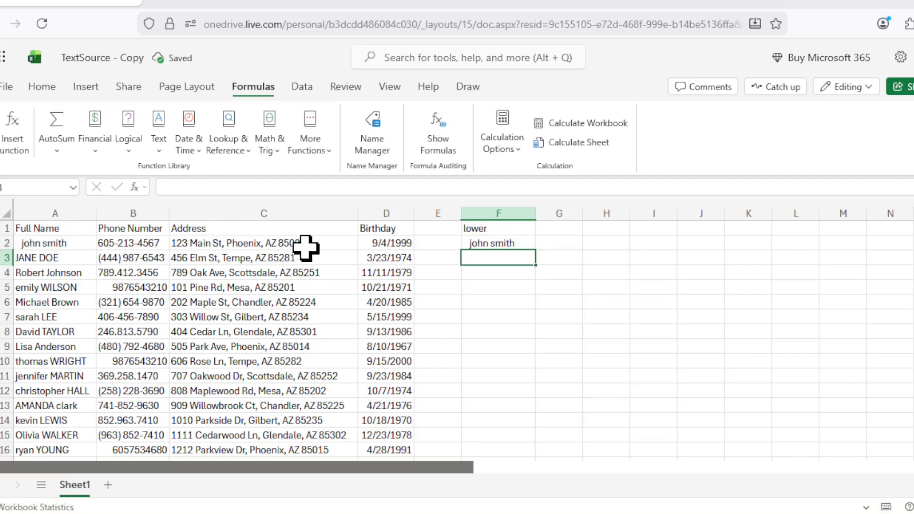
pyautogui.click(519, 242)
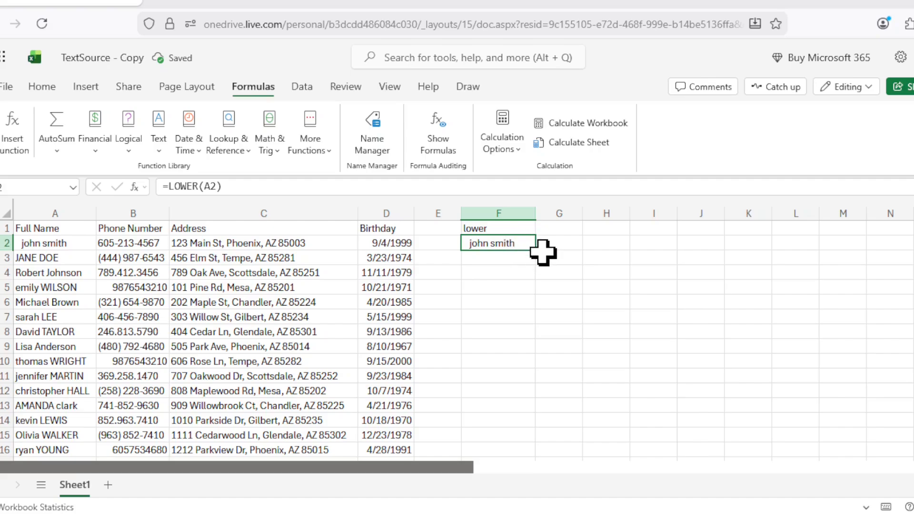
pyautogui.moveTo(536, 250); pyautogui.dragTo(535, 384)
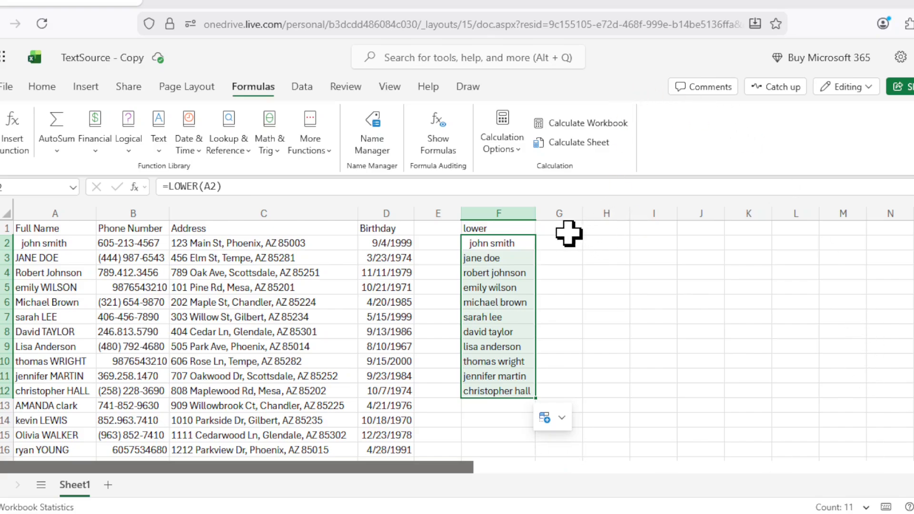
# Step: Enter the header "upper" in G1 and the formula =UPPER(A2) in G2
pyautogui.click(566, 231)
pyautogui.write('upper')
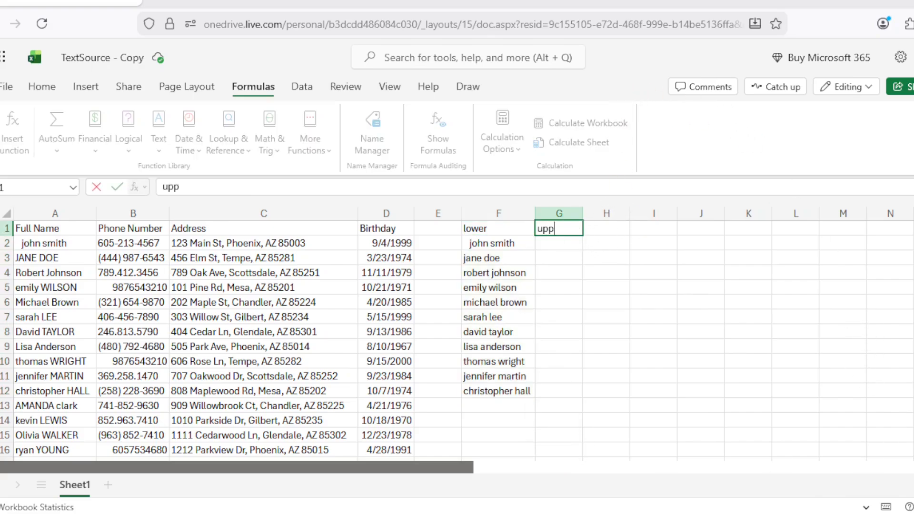
pyautogui.press('Return')
pyautogui.write('=u')
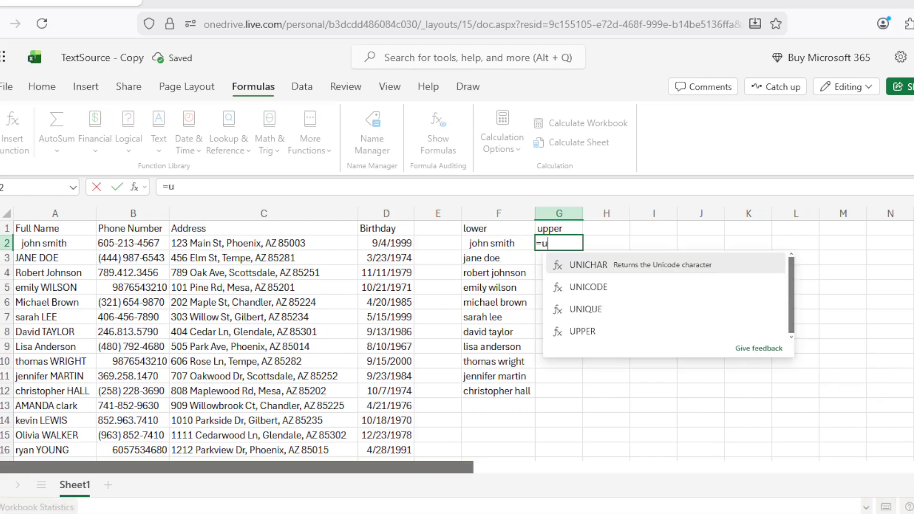
pyautogui.write('pper(')
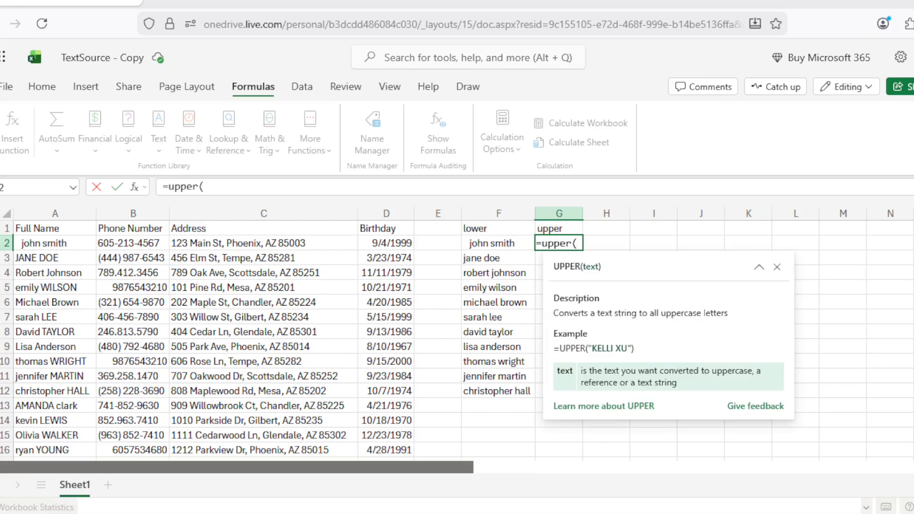
pyautogui.click(45, 243)
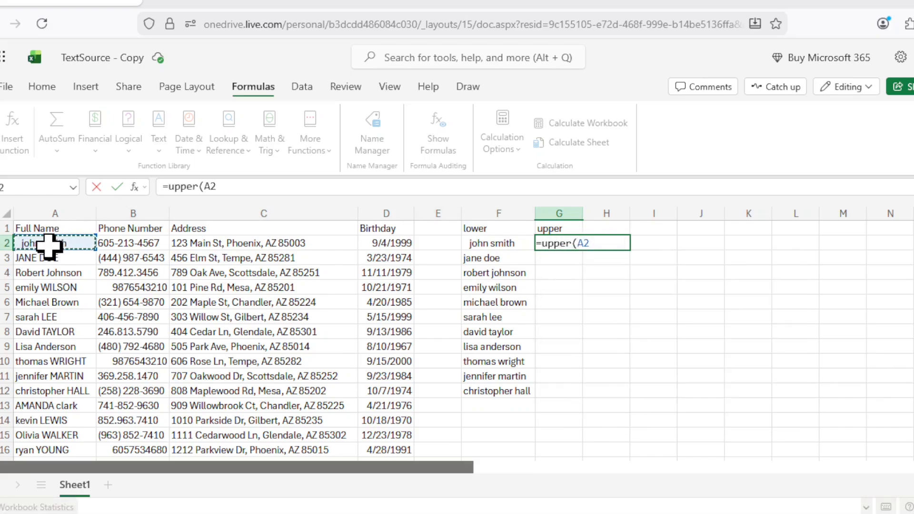
pyautogui.write(')')
pyautogui.press('Return')
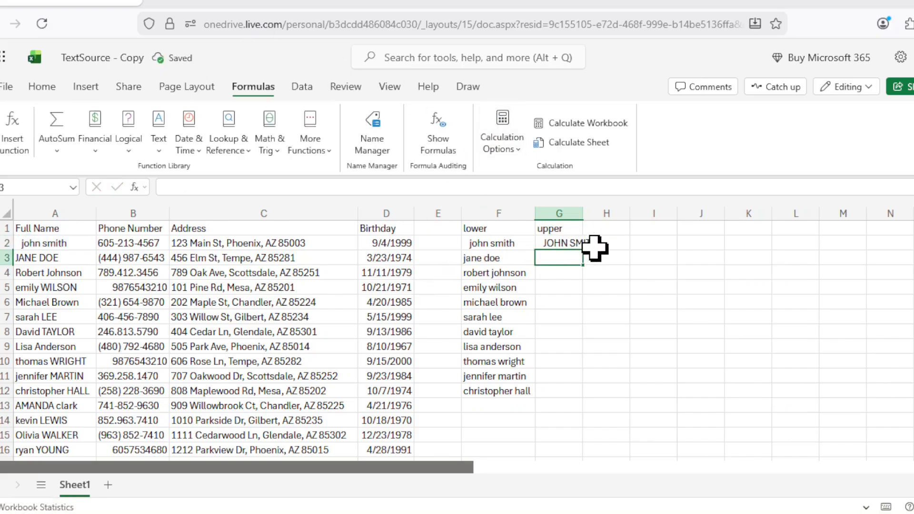
# Step: Fill the UPPER formula from G2 down through G8 and autofit the width of column G
pyautogui.click(569, 242)
pyautogui.moveTo(583, 250); pyautogui.dragTo(584, 339)
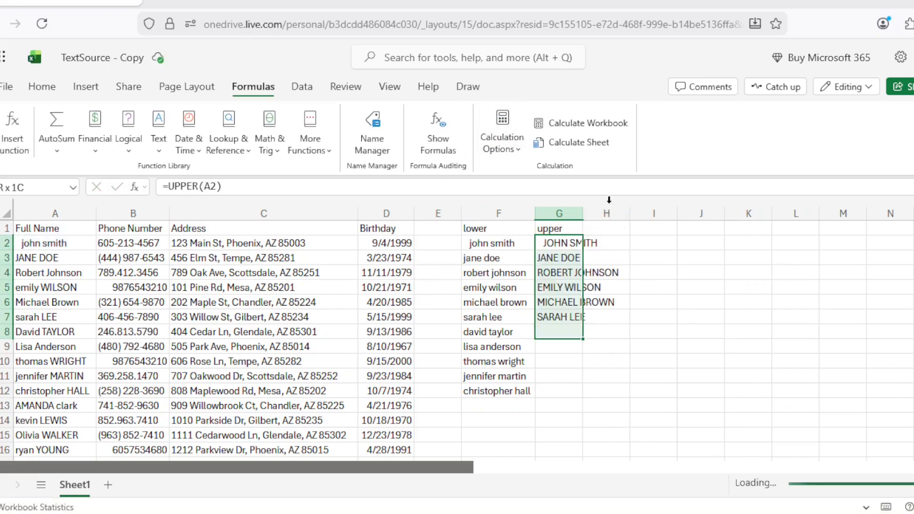
pyautogui.doubleClick(582, 213)
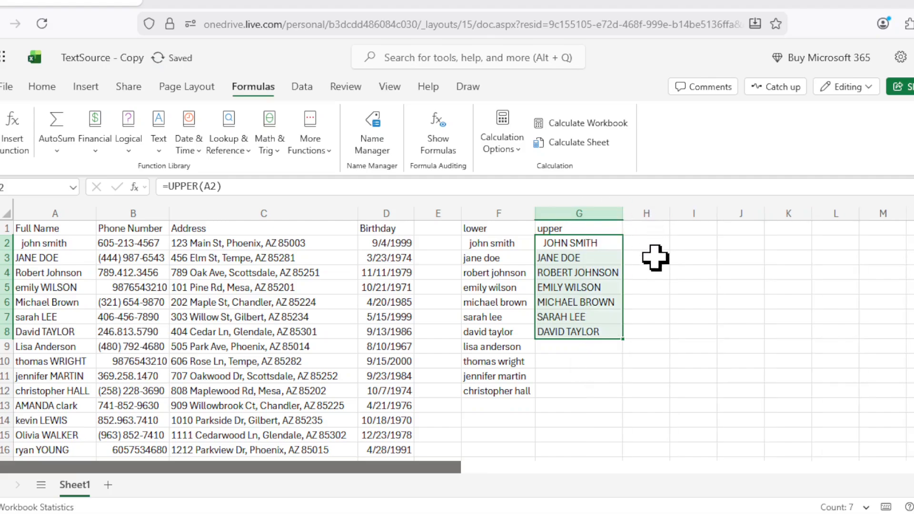
# Step: Enter the header "proper" in cell H1 for the proper-case version of the full names
pyautogui.click(652, 231)
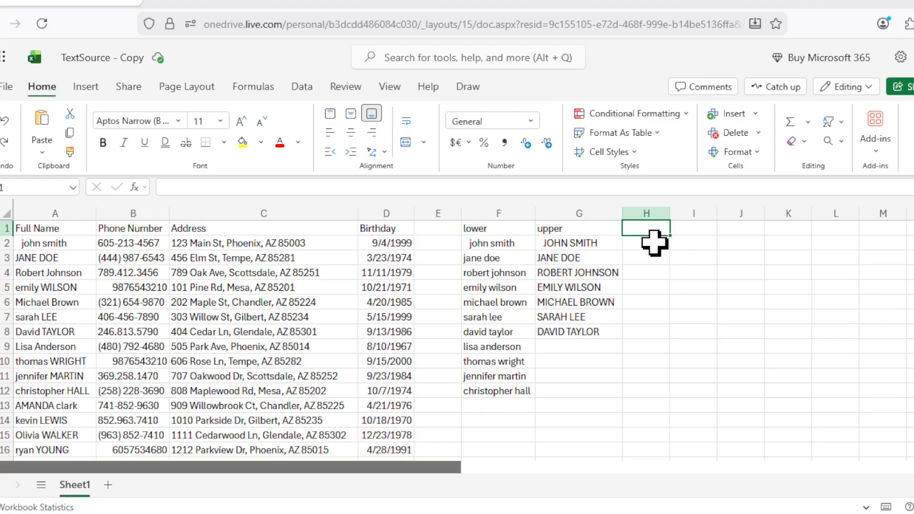
pyautogui.write('proper')
pyautogui.press('Return')
# Step: Enter =PROPER(A2) in H2 and fill the formula down through H13
pyautogui.write('=preop')
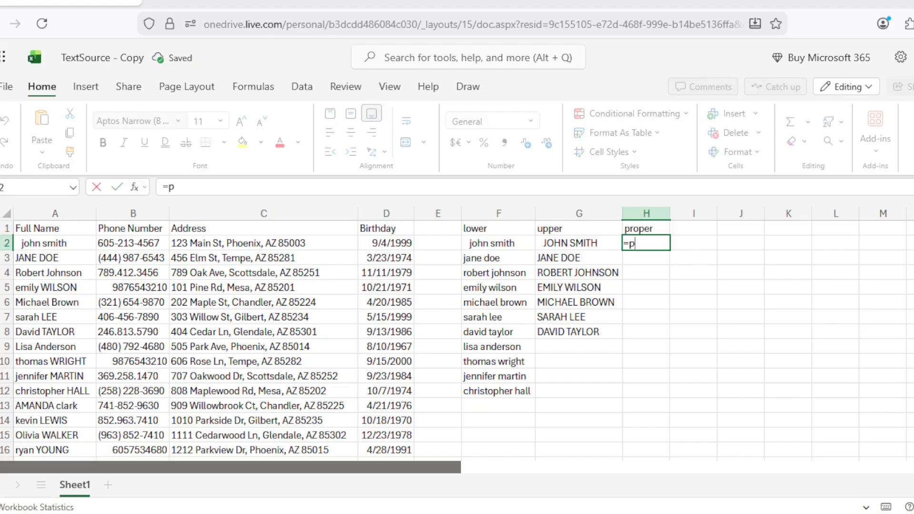
pyautogui.press('BackSpace')
pyautogui.press('BackSpace')
pyautogui.press('BackSpace')
pyautogui.write('oper(')
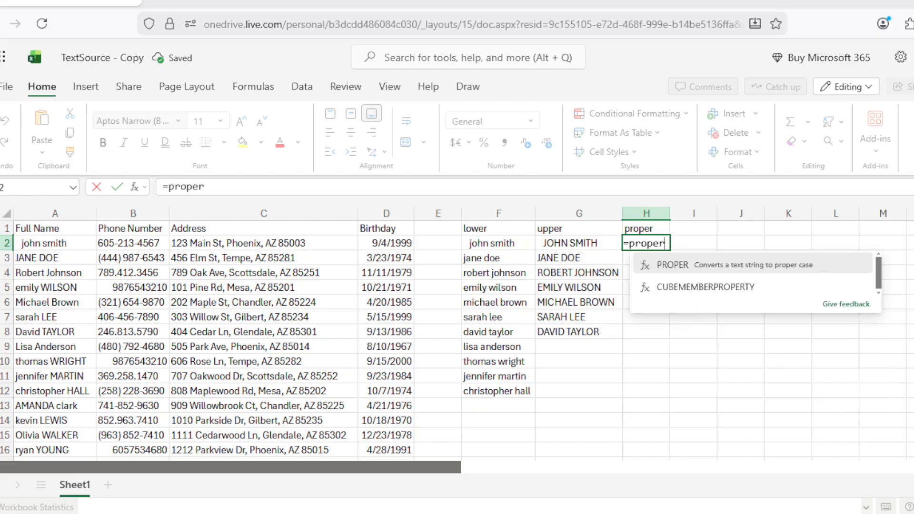
pyautogui.click(56, 244)
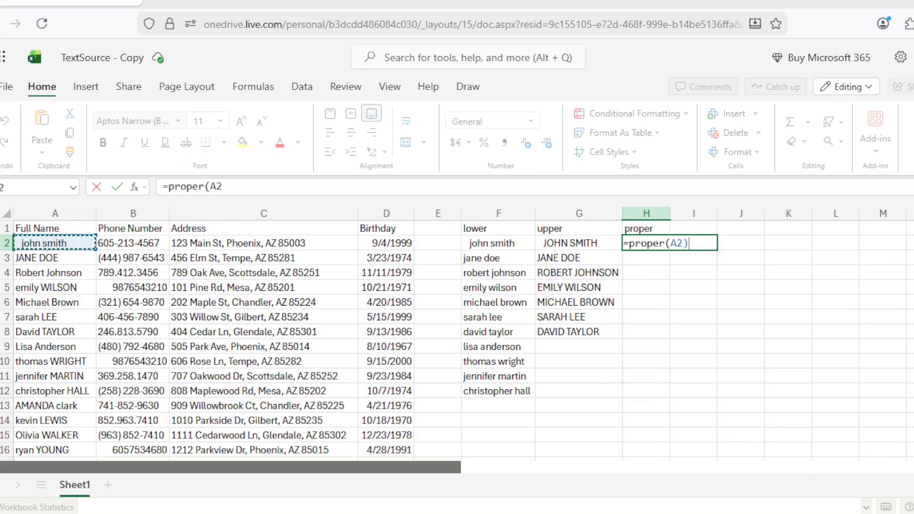
pyautogui.write(')')
pyautogui.press('Return')
pyautogui.click(652, 239)
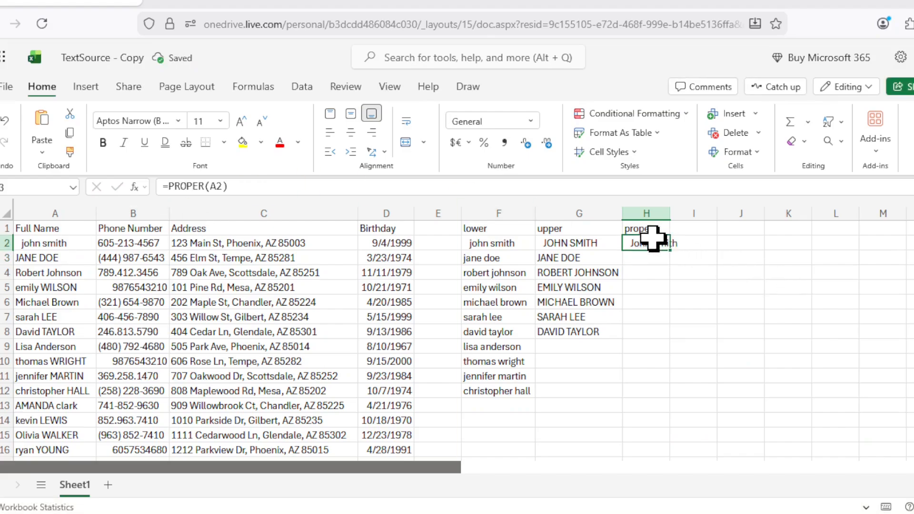
pyautogui.moveTo(670, 250); pyautogui.dragTo(679, 418)
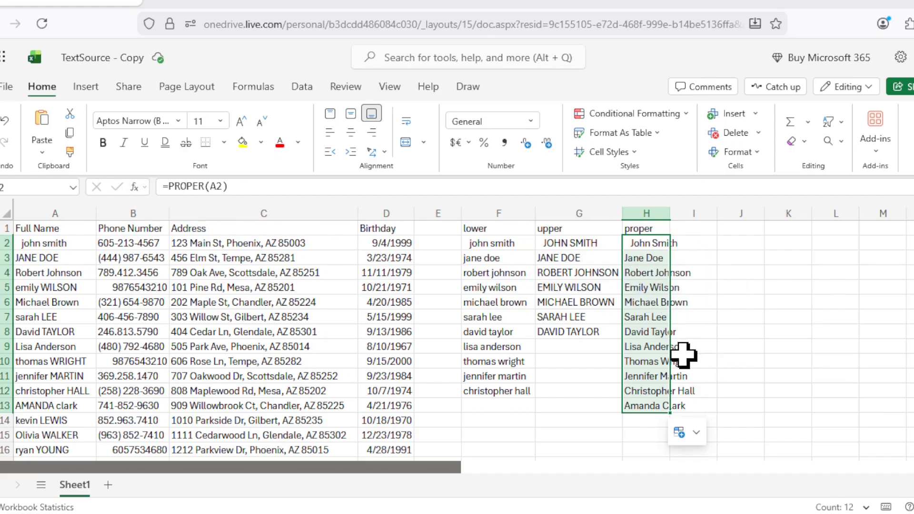
# Step: Examine the contents of cell A2 for extra spaces before and after the name
pyautogui.click(721, 230)
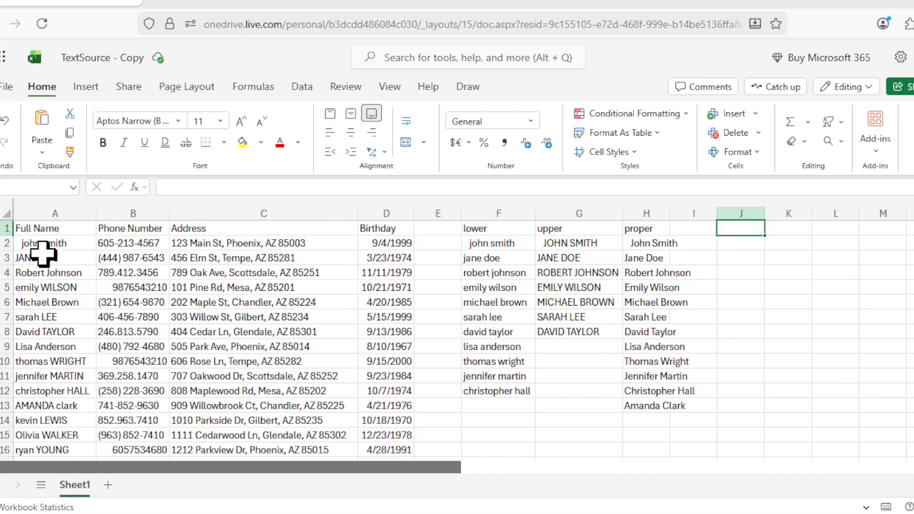
pyautogui.click(37, 238)
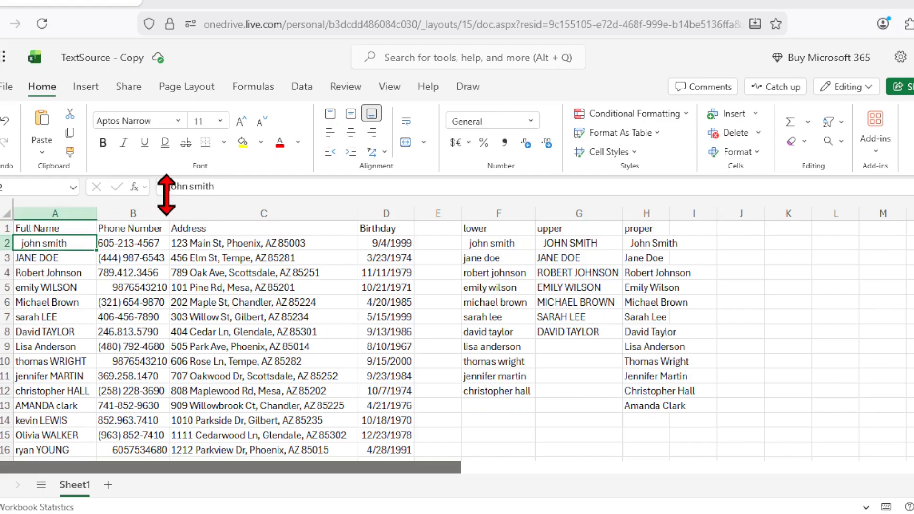
pyautogui.click(229, 186)
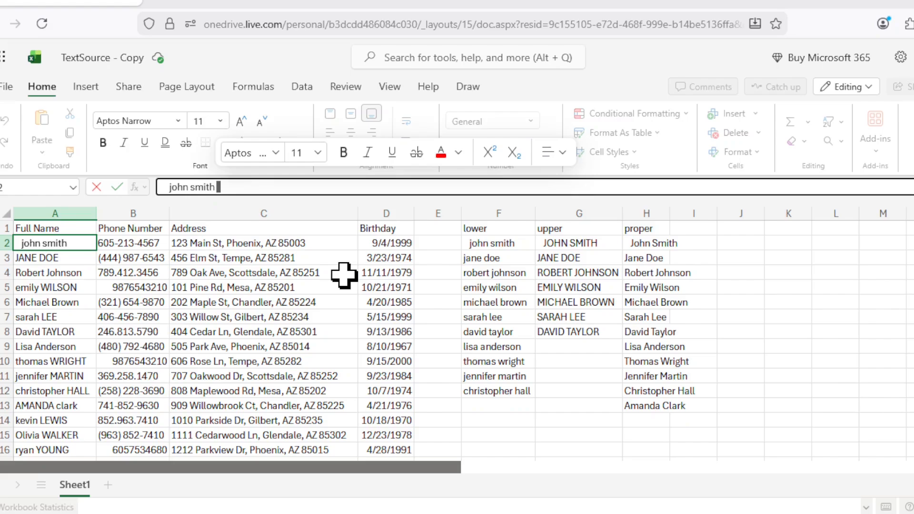
pyautogui.press('Return')
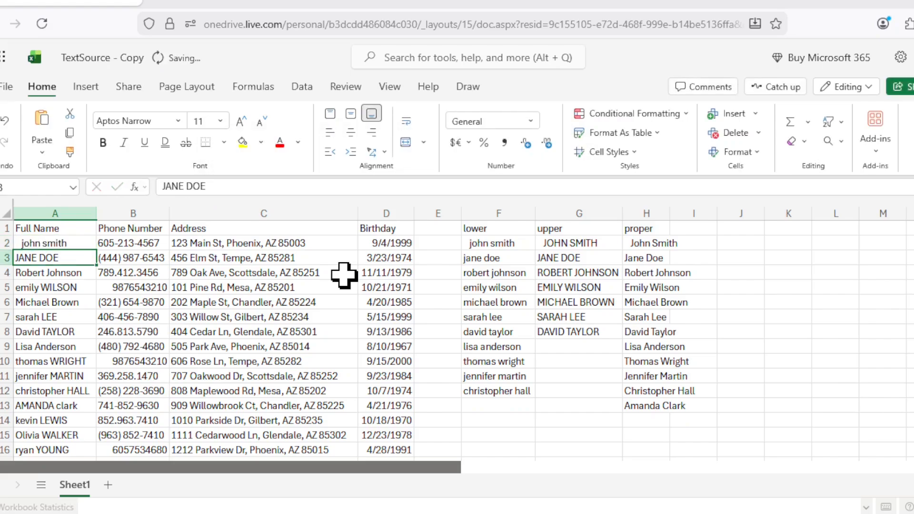
# Step: Enter the header "trim" in cell J1 for the names without extra spaces
pyautogui.press('Right')
pyautogui.press('Right')
pyautogui.press('Right')
pyautogui.press('Right')
pyautogui.press('Right')
pyautogui.press('Right')
pyautogui.press('Right')
pyautogui.press('Right')
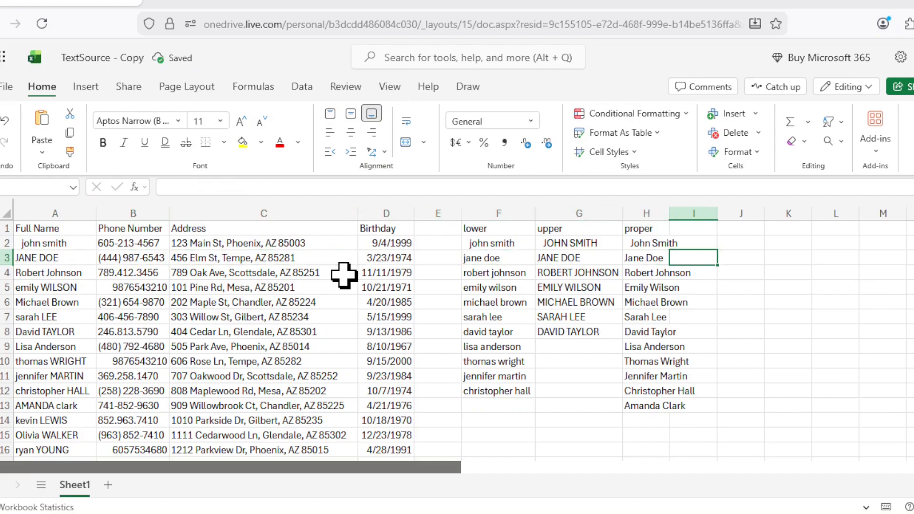
pyautogui.press('Up')
pyautogui.press('Right')
pyautogui.press('Up')
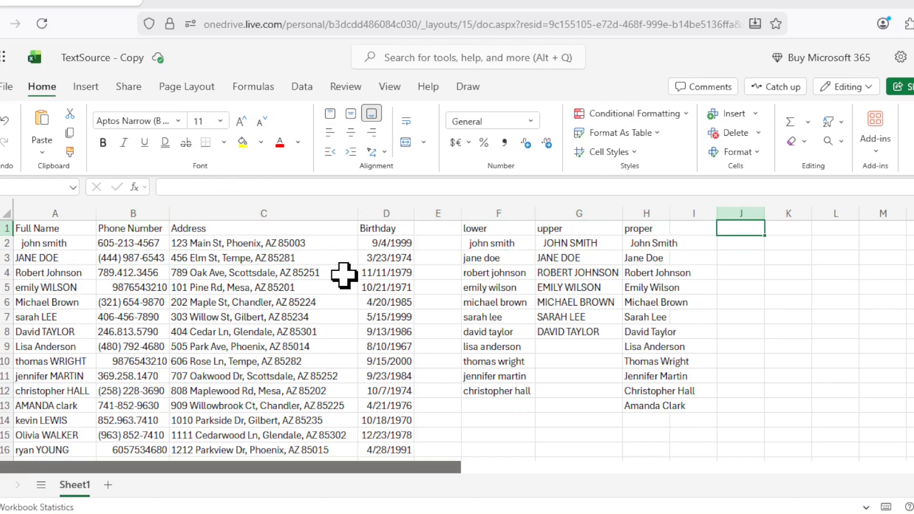
pyautogui.write('=t')
pyautogui.press('Escape')
pyautogui.write('tri')
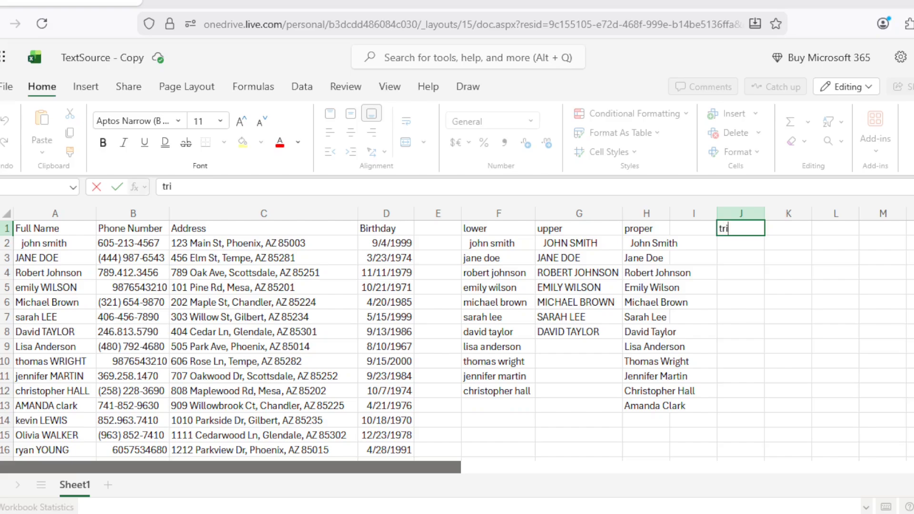
pyautogui.write('m')
pyautogui.press('Return')
# Step: Enter =TRIM(H2) in J2 to remove the extra spaces from the proper-case name
pyautogui.write('=trim')
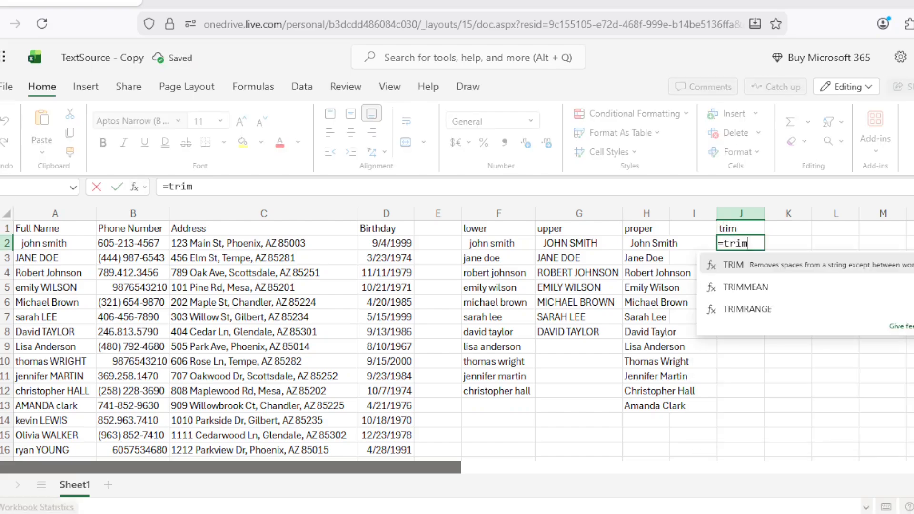
pyautogui.write('(')
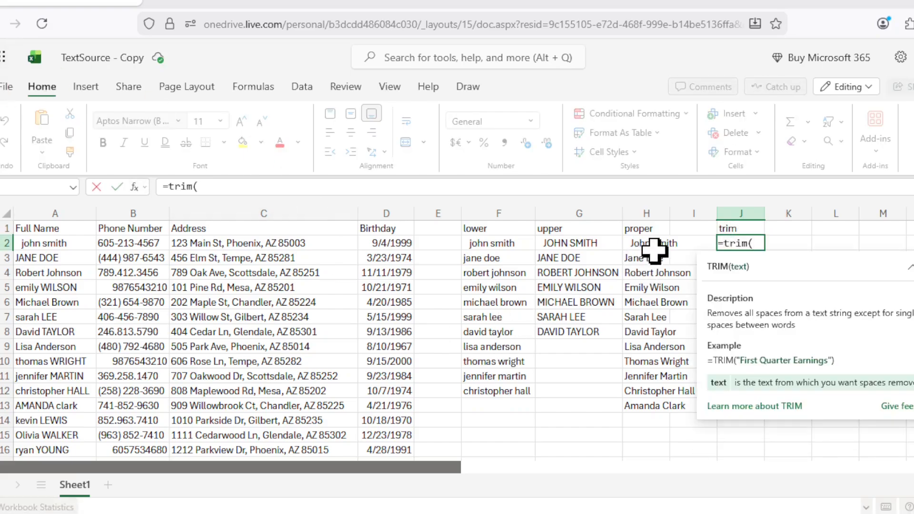
pyautogui.click(654, 247)
pyautogui.write(')')
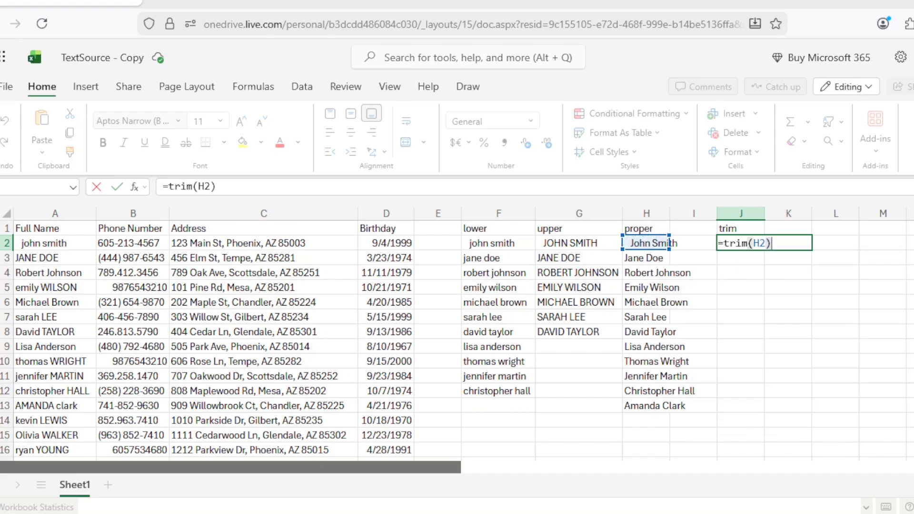
pyautogui.press('Return')
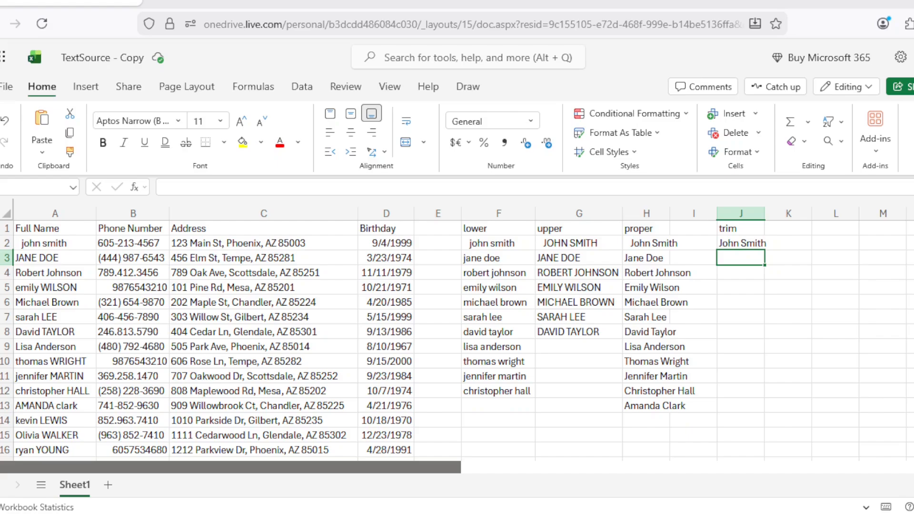
# Step: Clear the contents of F3:J13, keeping only the headers and the row 2 examples
pyautogui.click(750, 275)
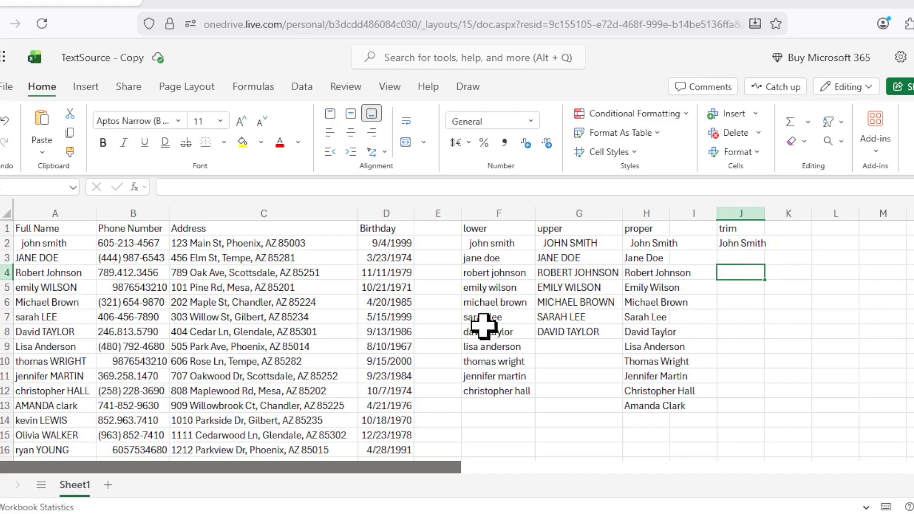
pyautogui.moveTo(496, 260); pyautogui.dragTo(717, 400)
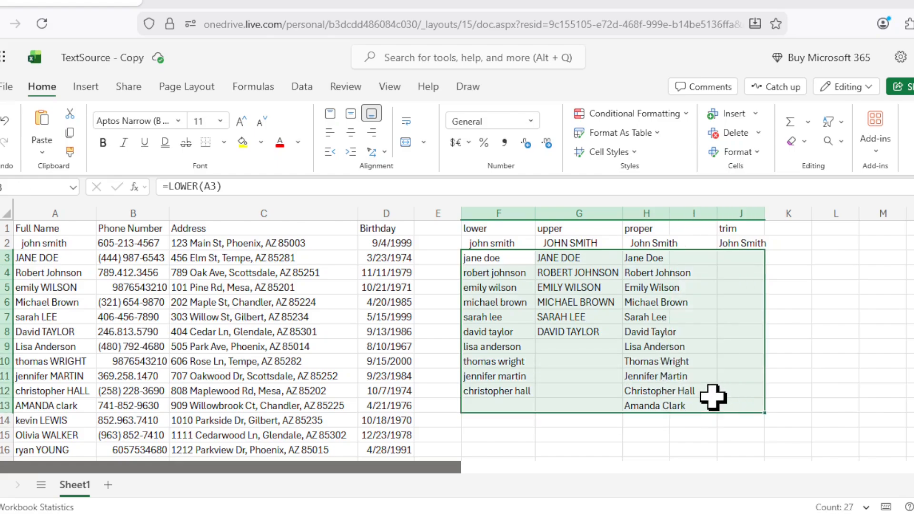
pyautogui.press('Delete')
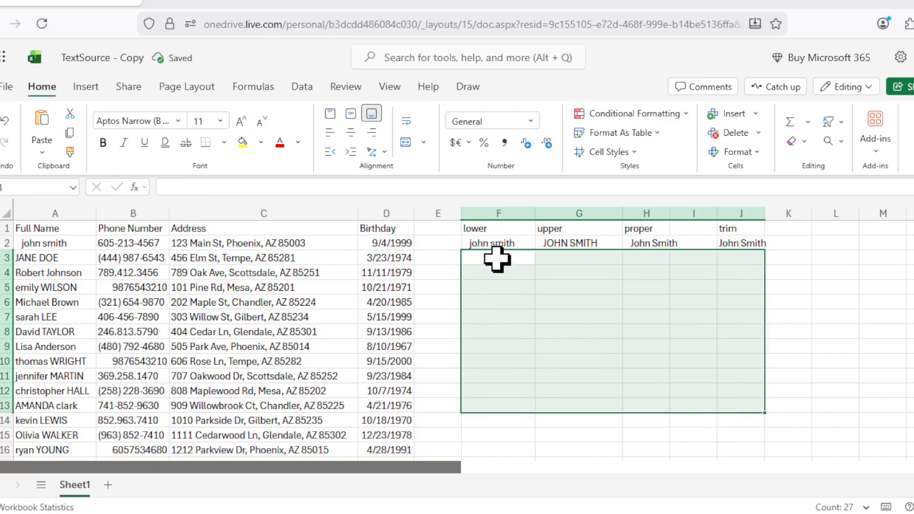
# Step: Enter the label "left" in cell F4
pyautogui.click(489, 272)
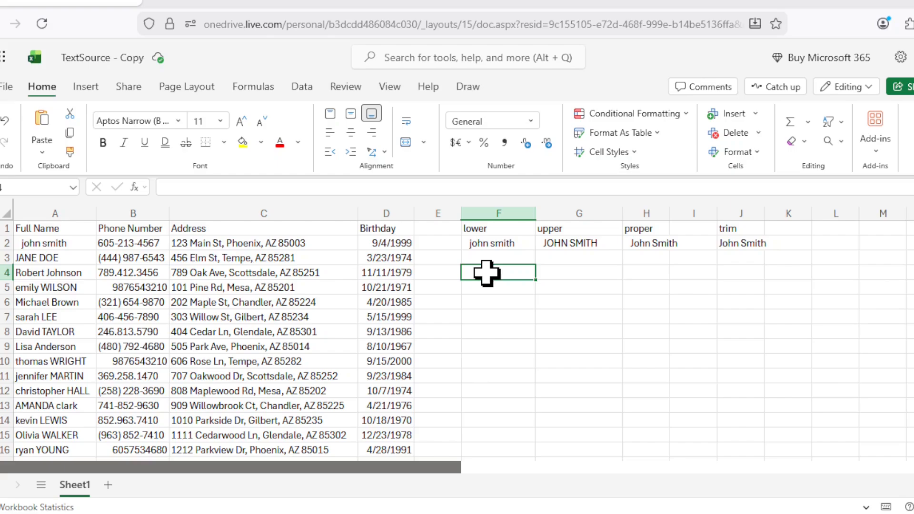
pyautogui.write('left')
pyautogui.press('Return')
# Step: Enter =LEFT(A4,3) in G4 to extract the first three characters of the full name in A4
pyautogui.press('Right')
pyautogui.press('Up')
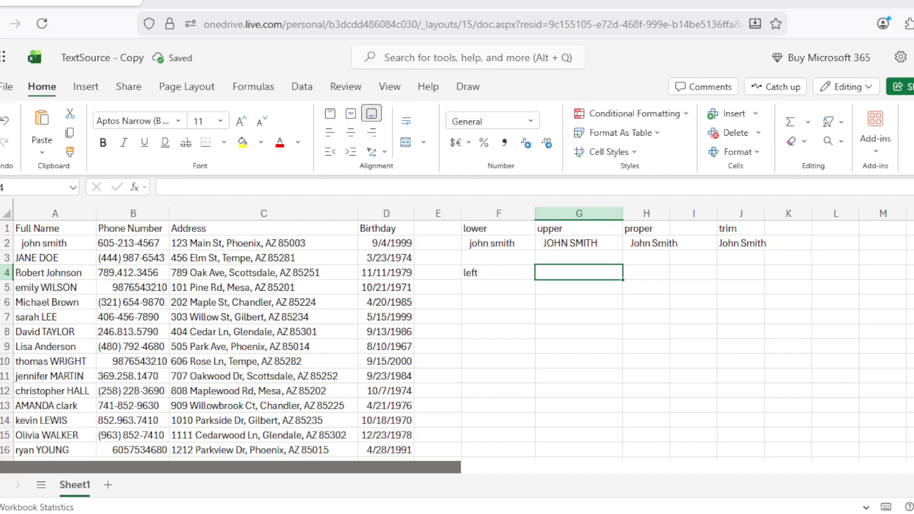
pyautogui.write('=left(')
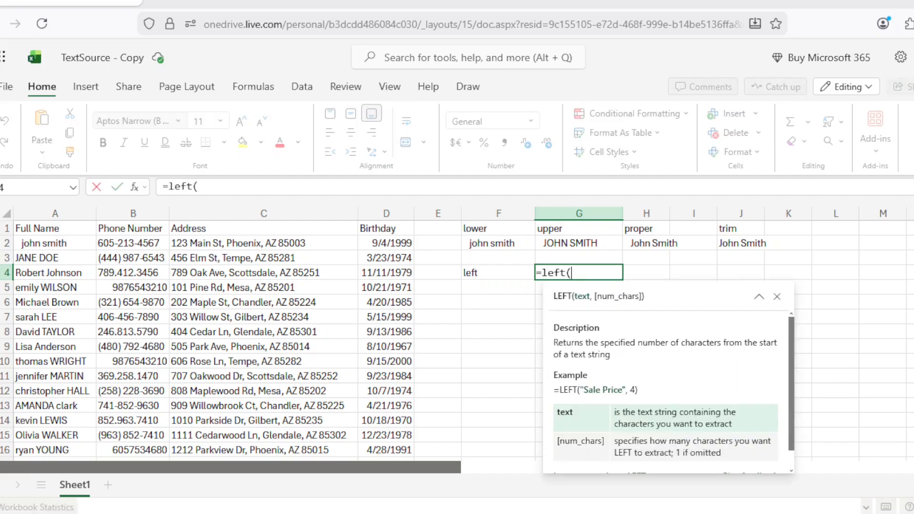
pyautogui.click(64, 272)
pyautogui.write(',')
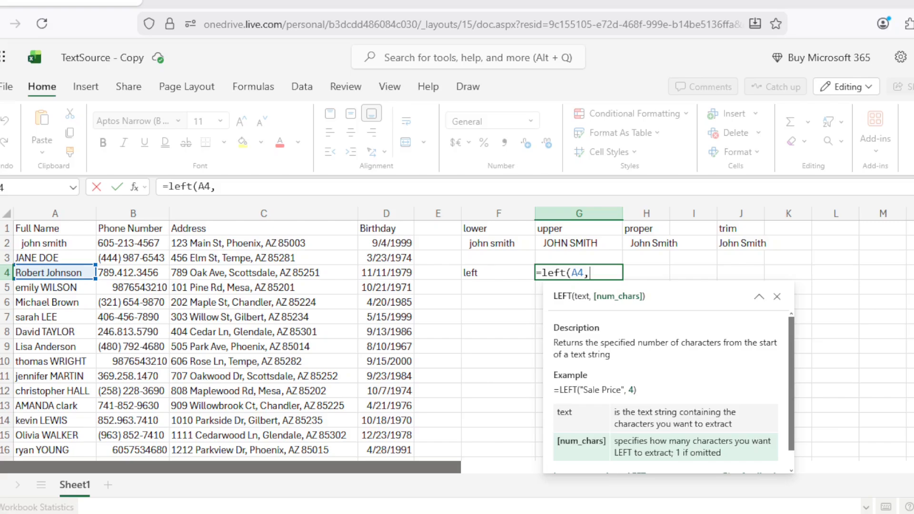
pyautogui.write('3)')
pyautogui.press('Return')
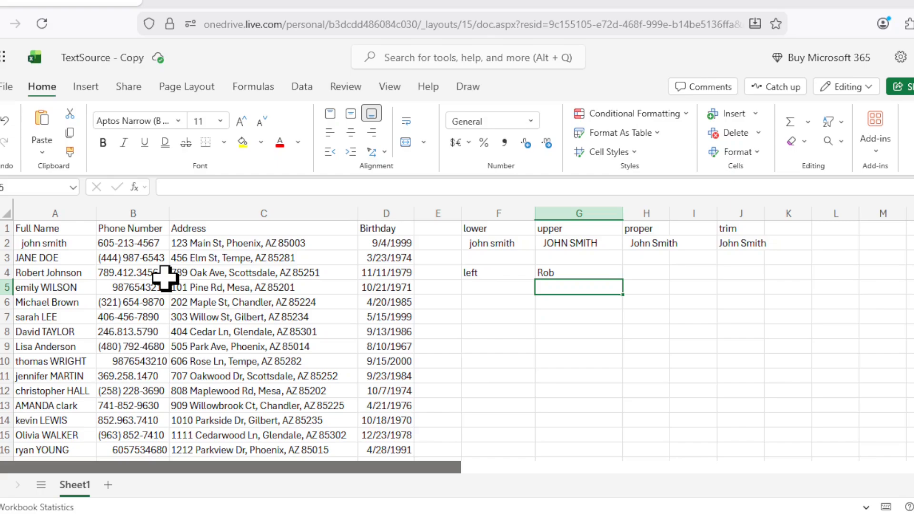
# Step: Enter the label "right" in cell F5
pyautogui.click(493, 284)
pyautogui.write('right')
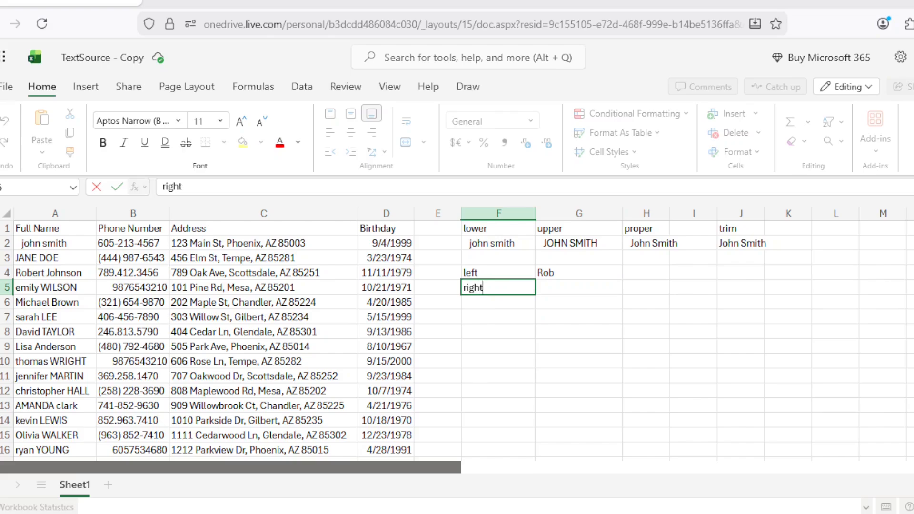
pyautogui.press('Return')
# Step: Enter =RIGHT(A5,3) in G5 to extract the last three characters of the full name in A5
pyautogui.click(579, 288)
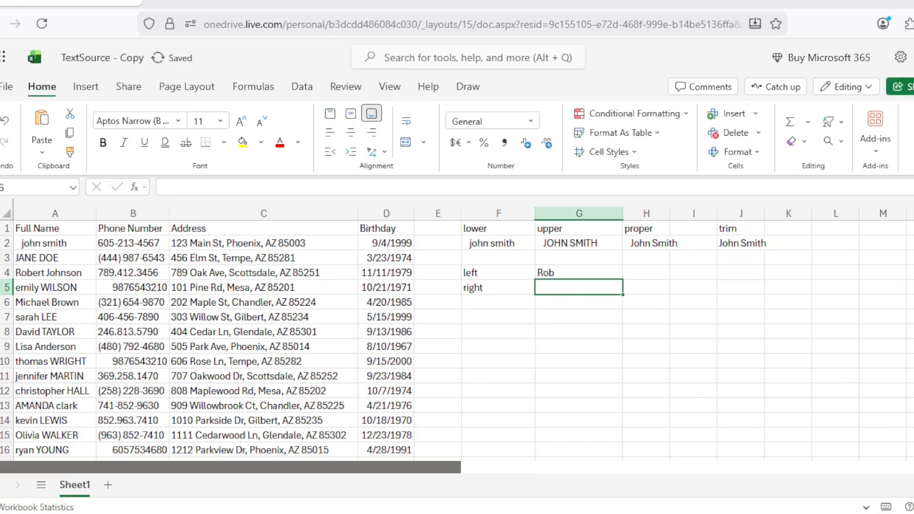
pyautogui.write('=right(')
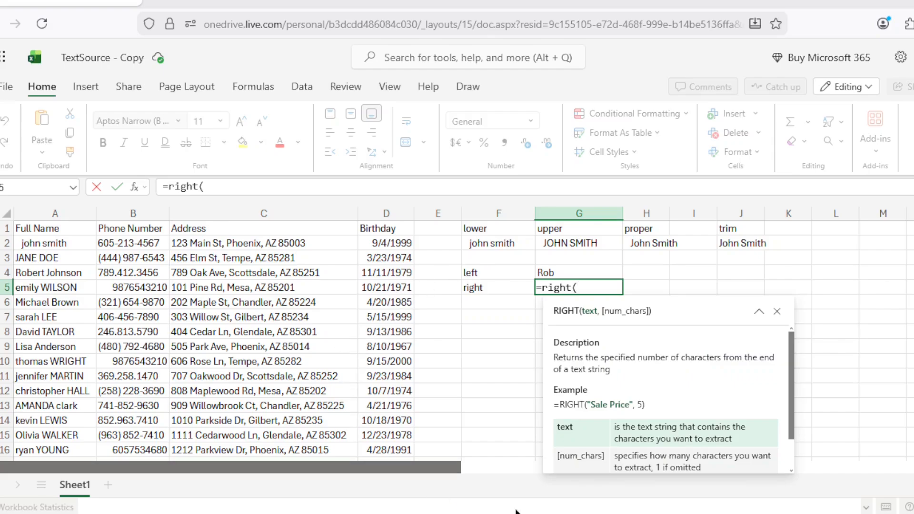
pyautogui.click(71, 287)
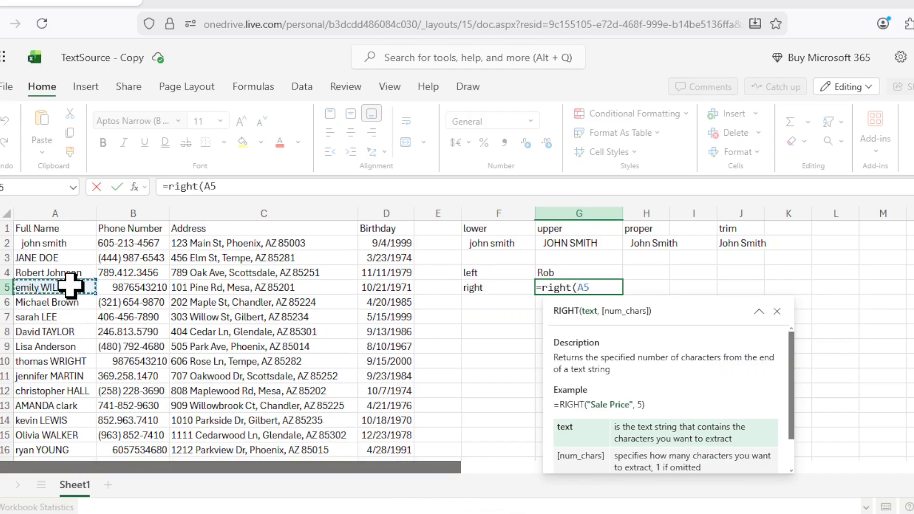
pyautogui.write(',')
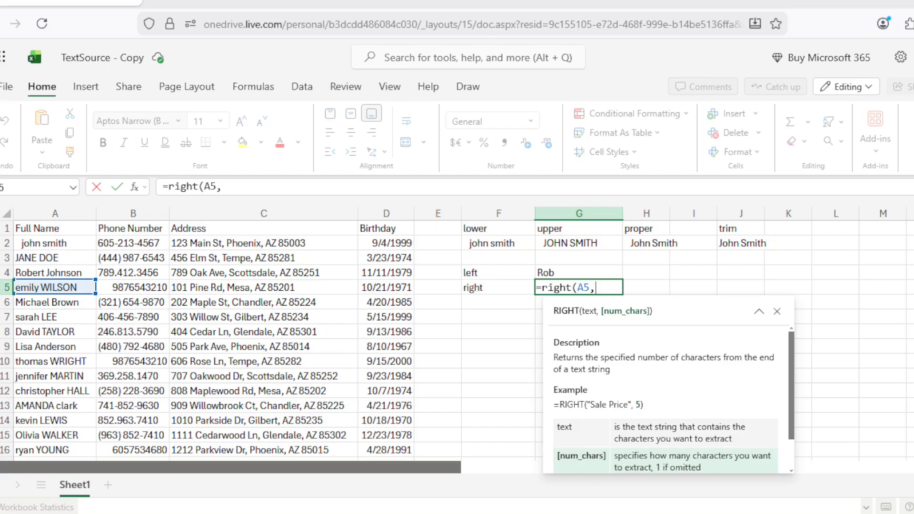
pyautogui.write('3)')
pyautogui.press('Return')
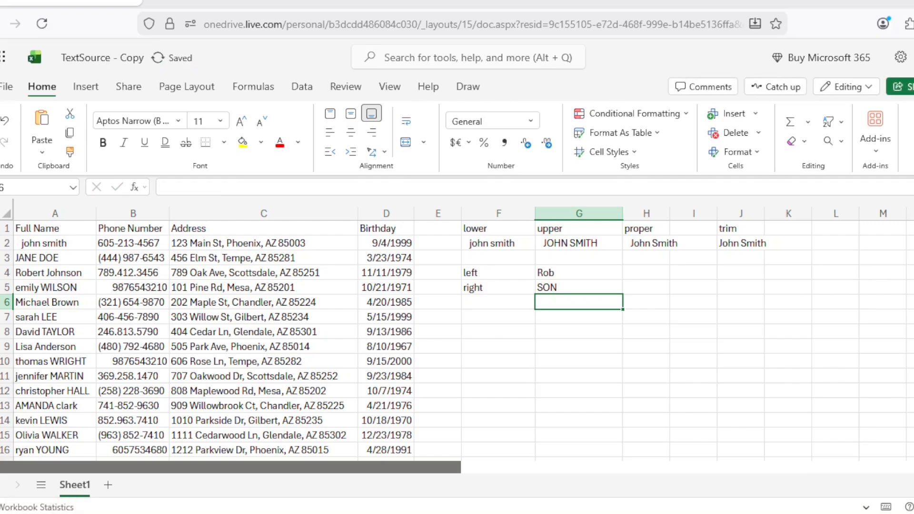
# Step: Enter the label "mid" in cell F6
pyautogui.press('Left')
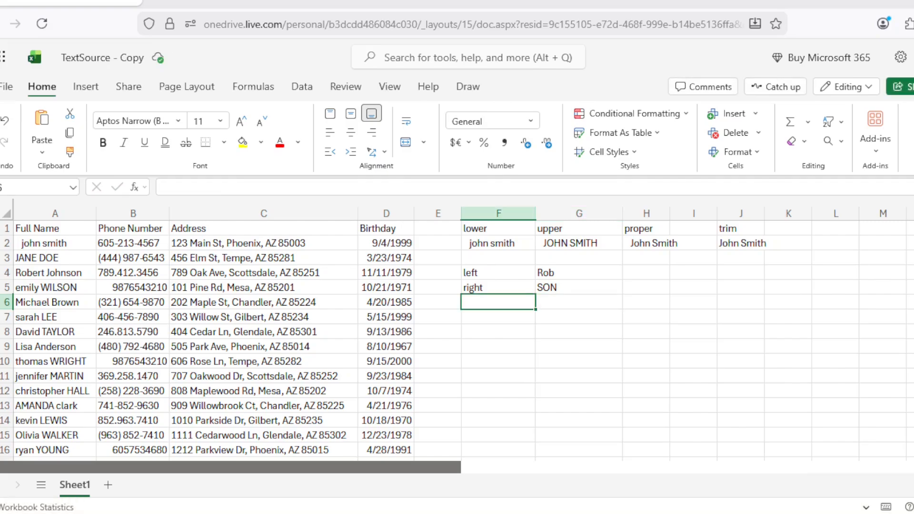
pyautogui.write('mid')
pyautogui.press('Tab')
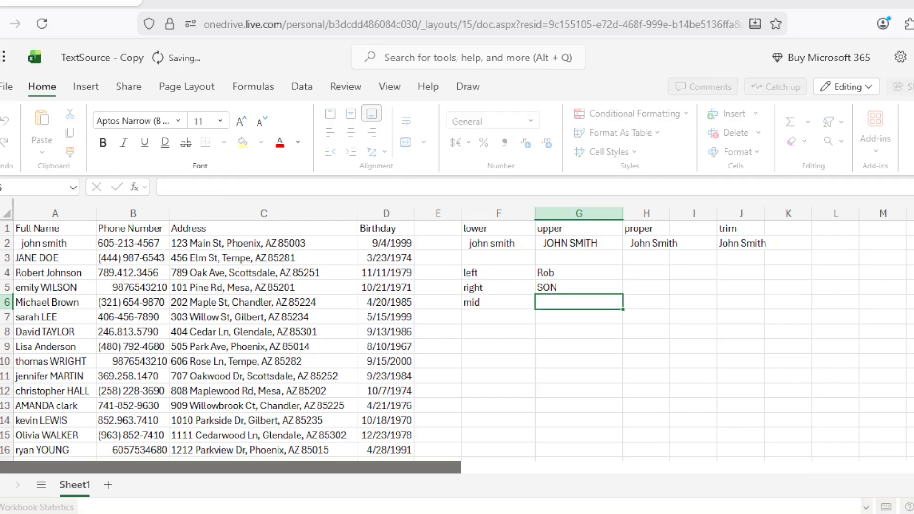
# Step: Enter =MID(C6,5,8) in G6 to extract eight characters of the address in C6, starting at the fifth
pyautogui.write('=')
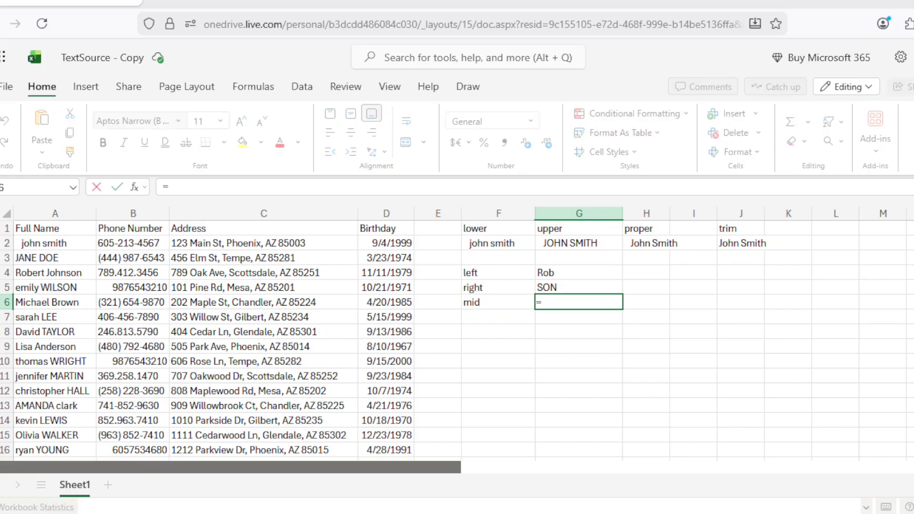
pyautogui.write('mid(')
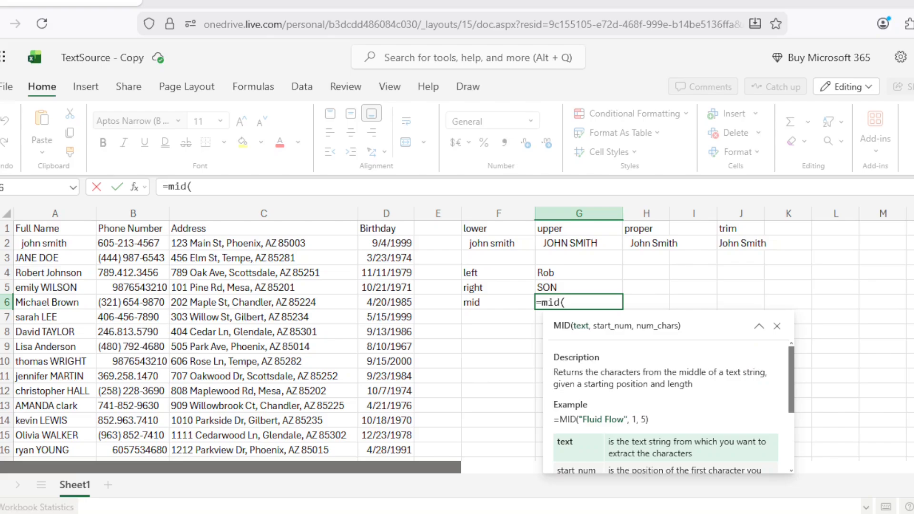
pyautogui.click(263, 302)
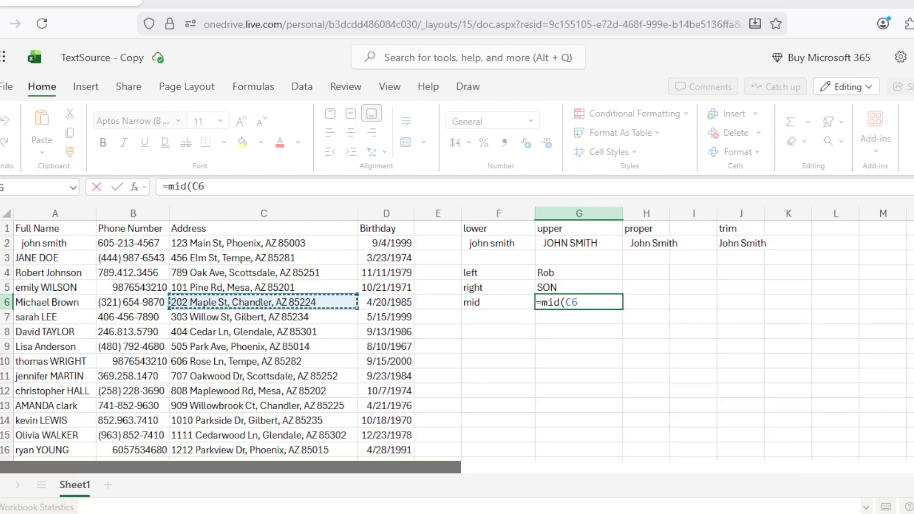
pyautogui.write(',')
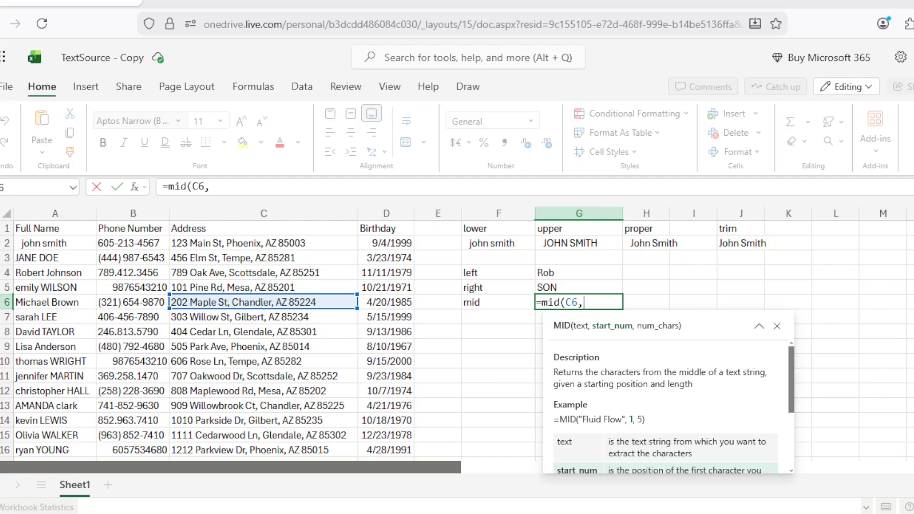
pyautogui.write('5,')
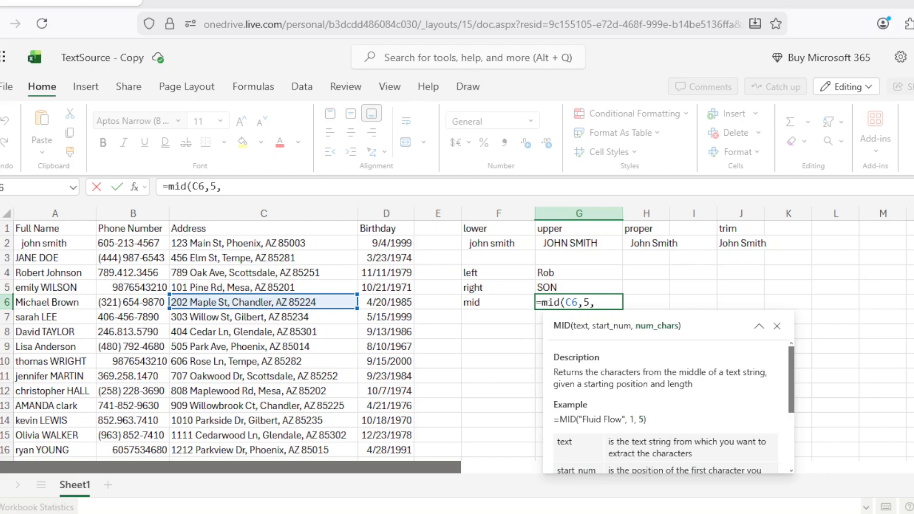
pyautogui.write('8)')
pyautogui.press('Return')
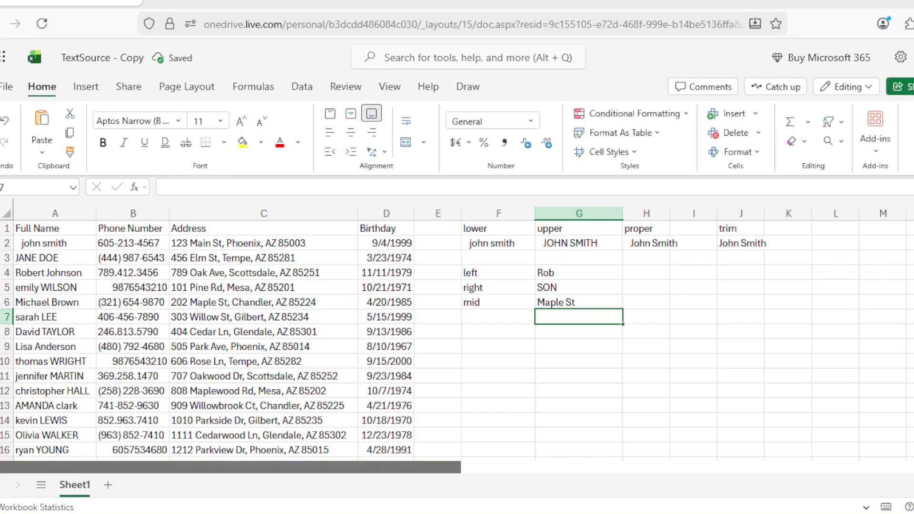
pyautogui.press('Up')
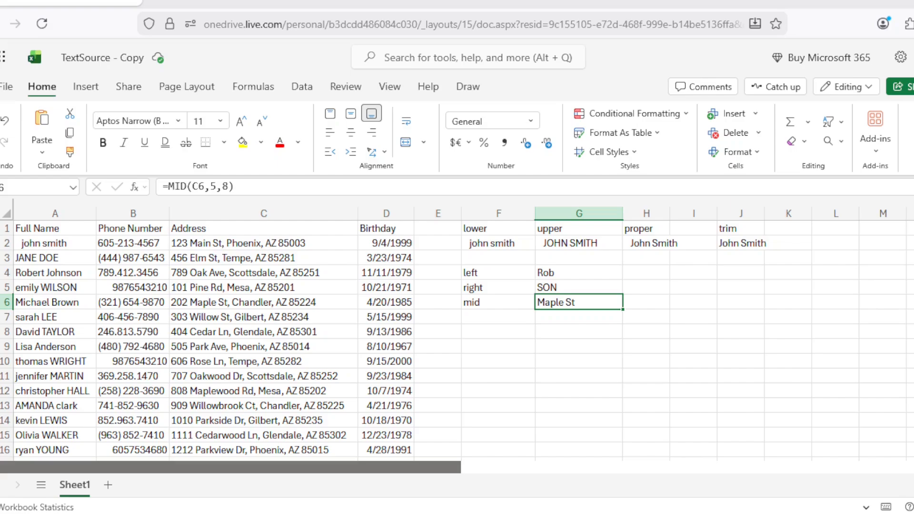
# Step: Enter the label "find" in F8 and start a FIND formula in G8
pyautogui.click(498, 332)
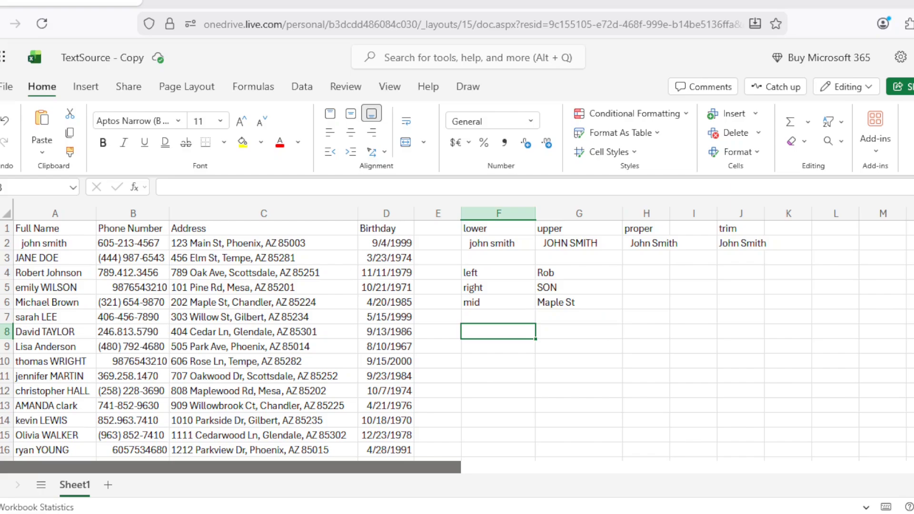
pyautogui.write('find')
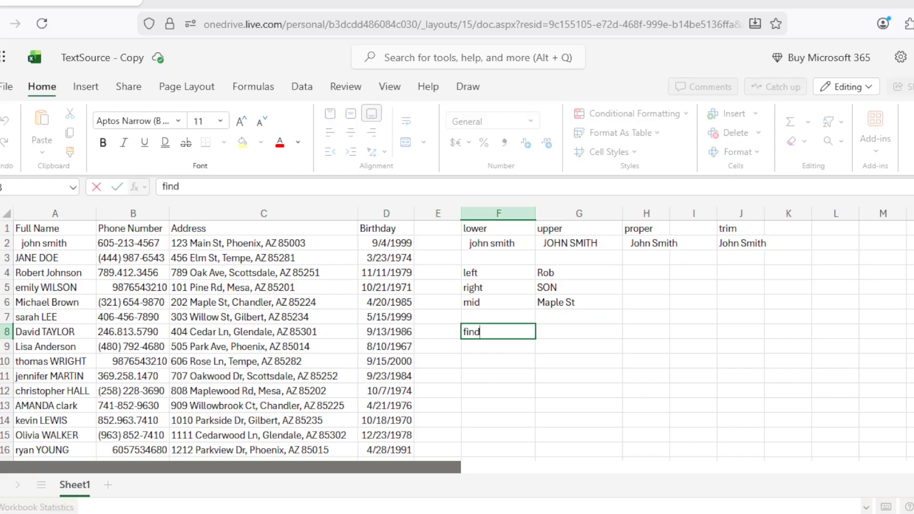
pyautogui.press('Tab')
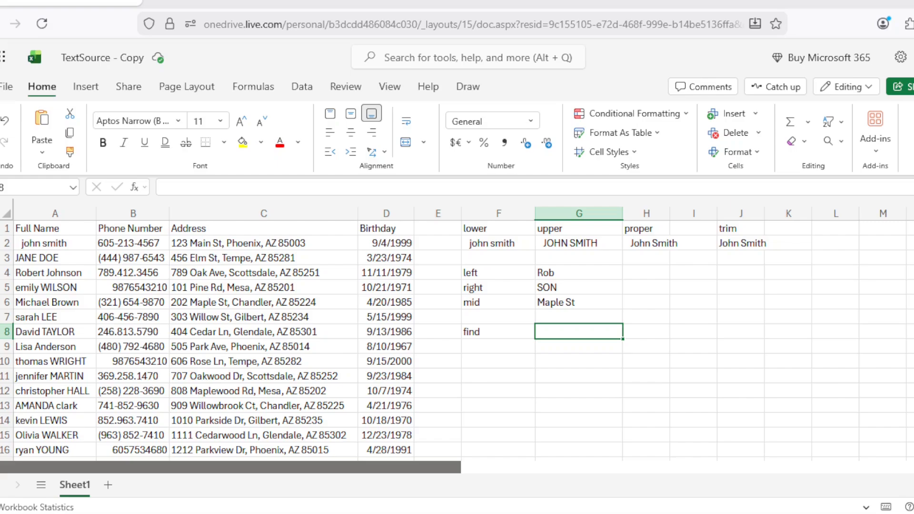
pyautogui.write('=find(')
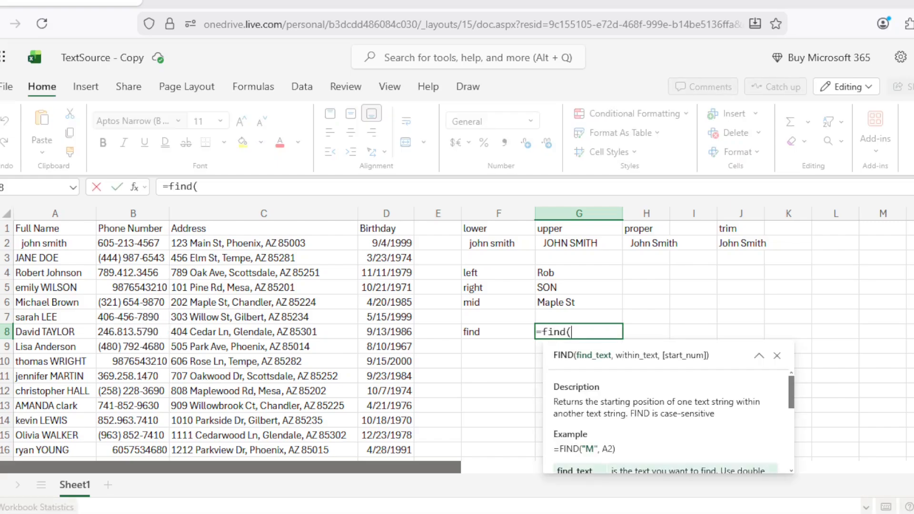
pyautogui.click(61, 336)
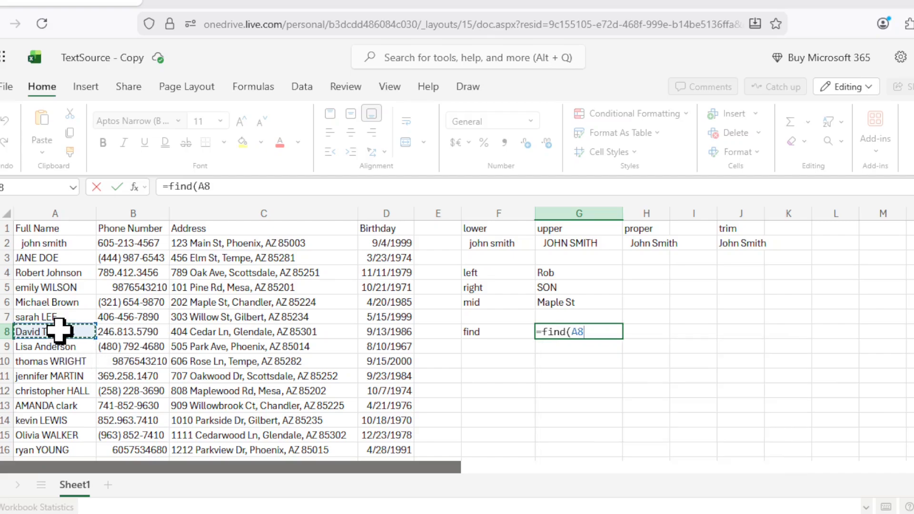
pyautogui.write(',')
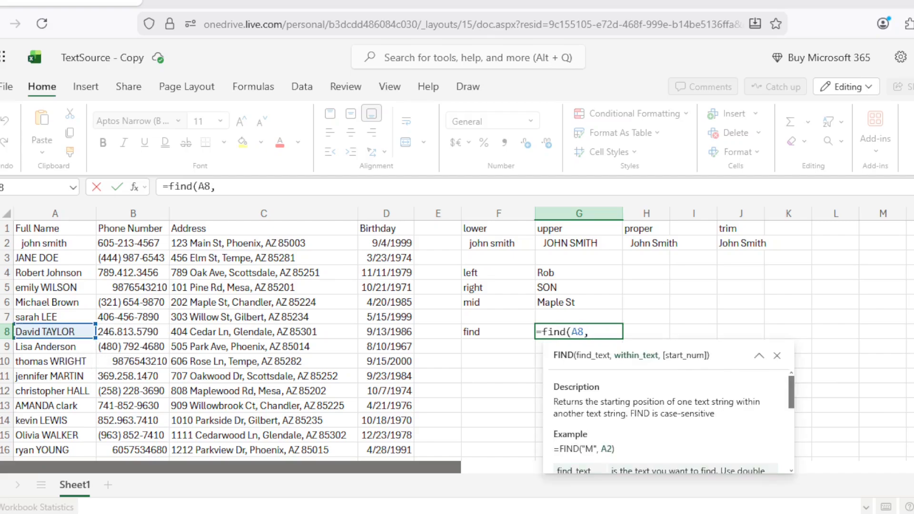
pyautogui.press('BackSpace')
pyautogui.press('BackSpace')
pyautogui.press('BackSpace')
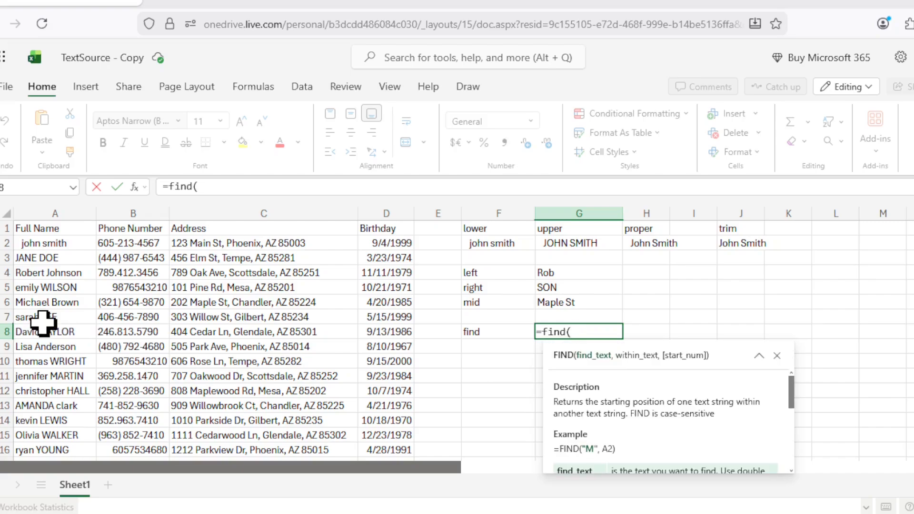
# Step: Complete the formula in G8 as =FIND(" ",A8) to locate the space in the full name in A8
pyautogui.write('"')
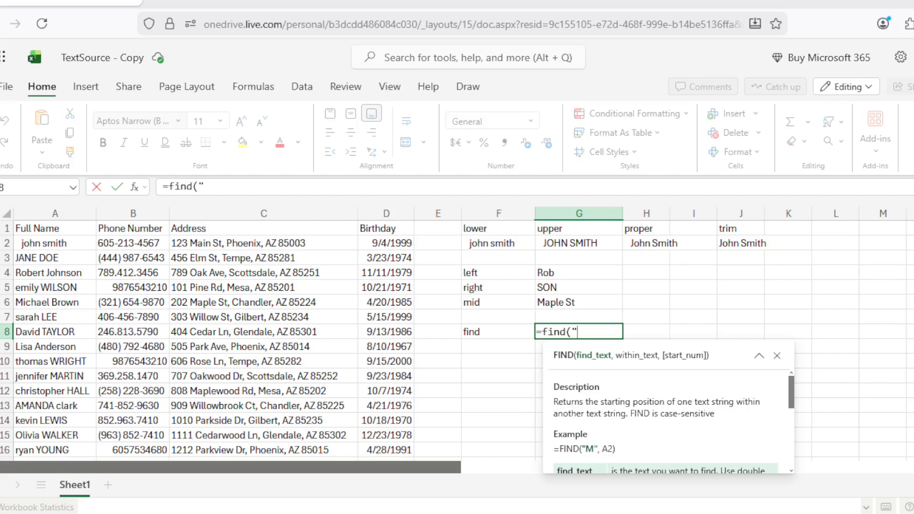
pyautogui.write('",')
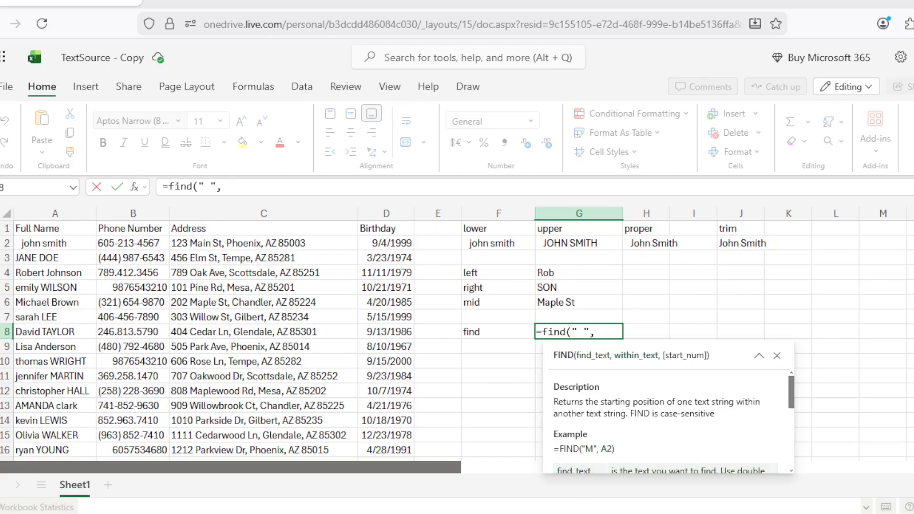
pyautogui.click(63, 328)
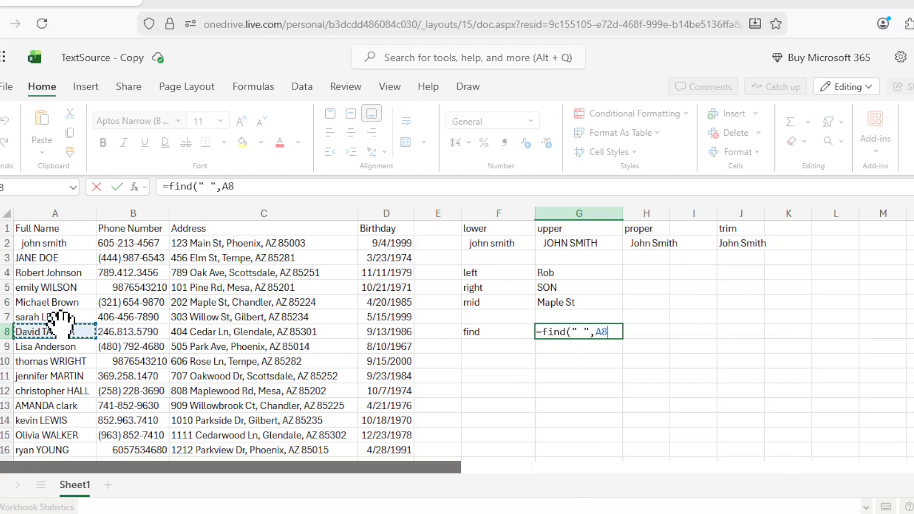
pyautogui.write(',')
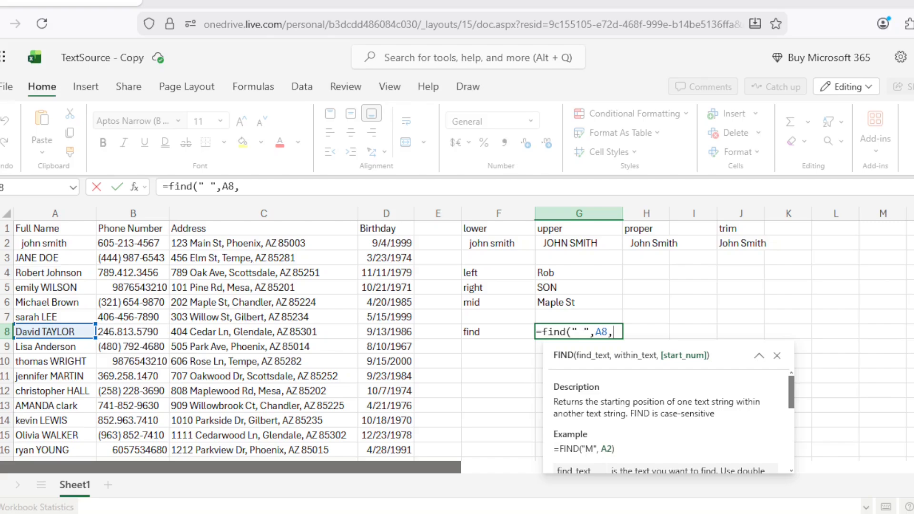
pyautogui.press('BackSpace')
pyautogui.write(')')
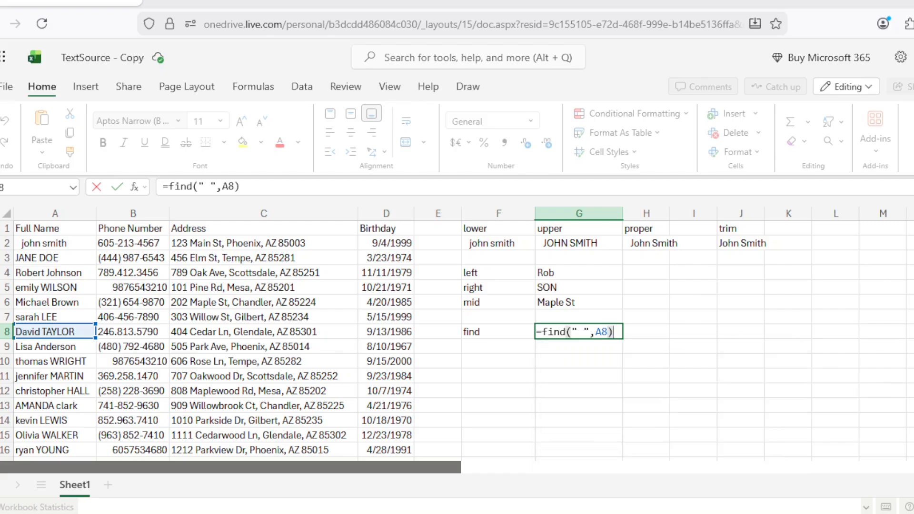
pyautogui.press('Return')
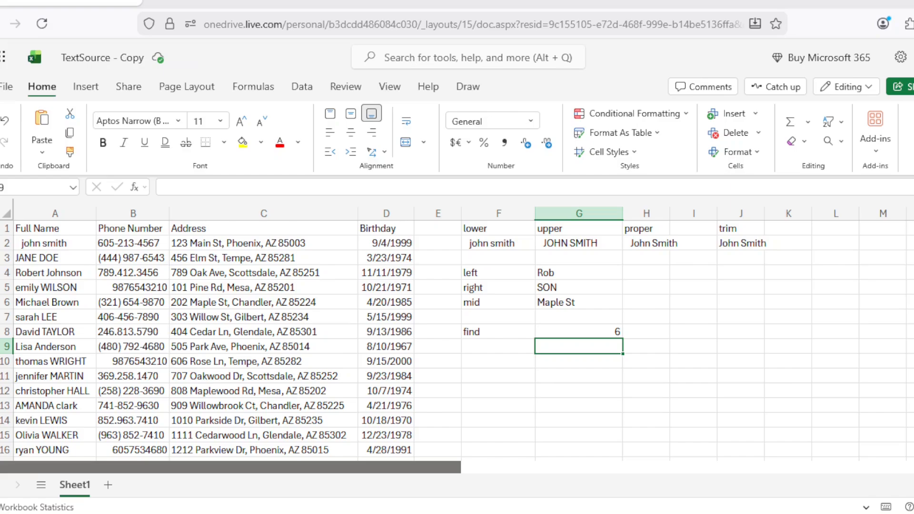
# Step: Enter the label "first" in cell H7
pyautogui.click(693, 317)
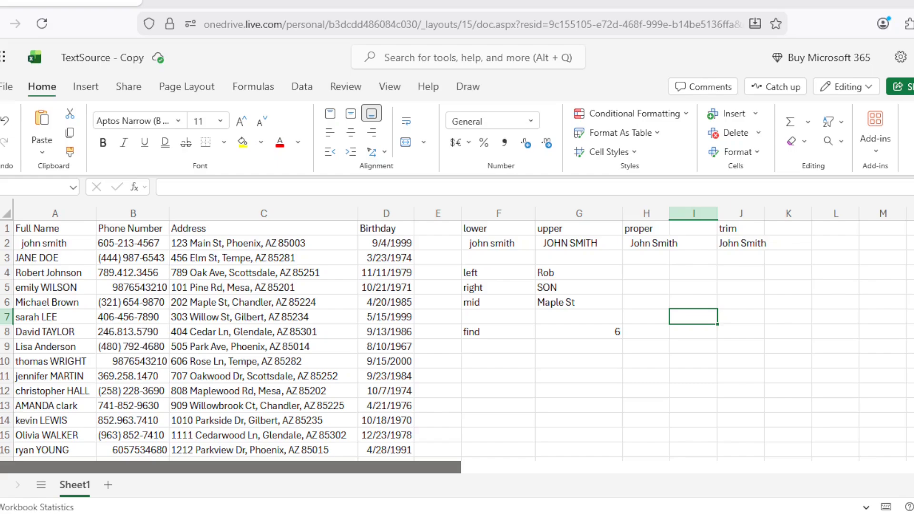
pyautogui.click(646, 316)
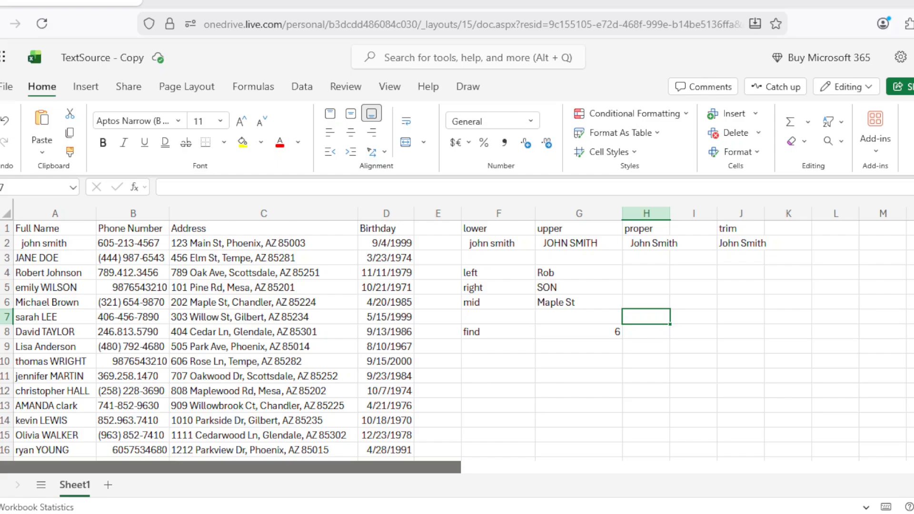
pyautogui.write('first')
pyautogui.press('Return')
# Step: Enter =LEFT(A8,(G8-1)) in H8 to extract the first name from A8 using the space position in G8
pyautogui.write('=')
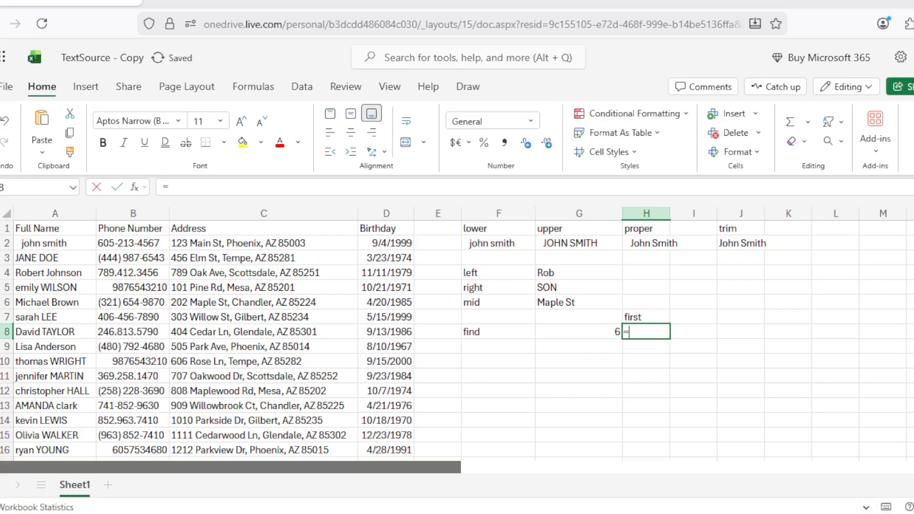
pyautogui.write('left(E8')
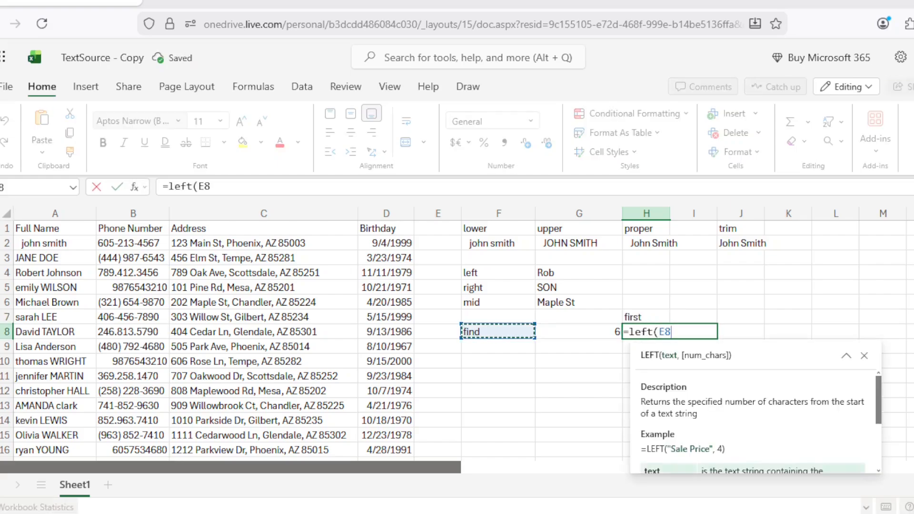
pyautogui.press('Left')
pyautogui.press('Left')
pyautogui.press('Left')
pyautogui.press('Left')
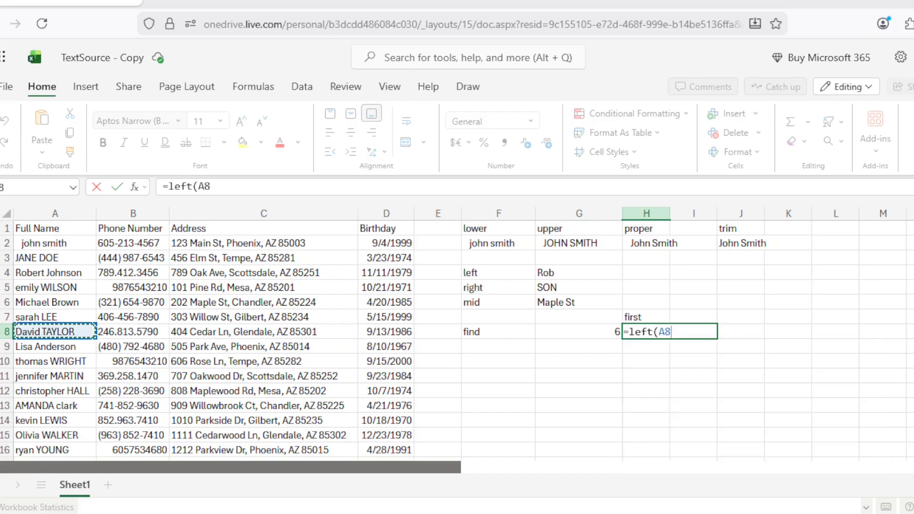
pyautogui.write(',')
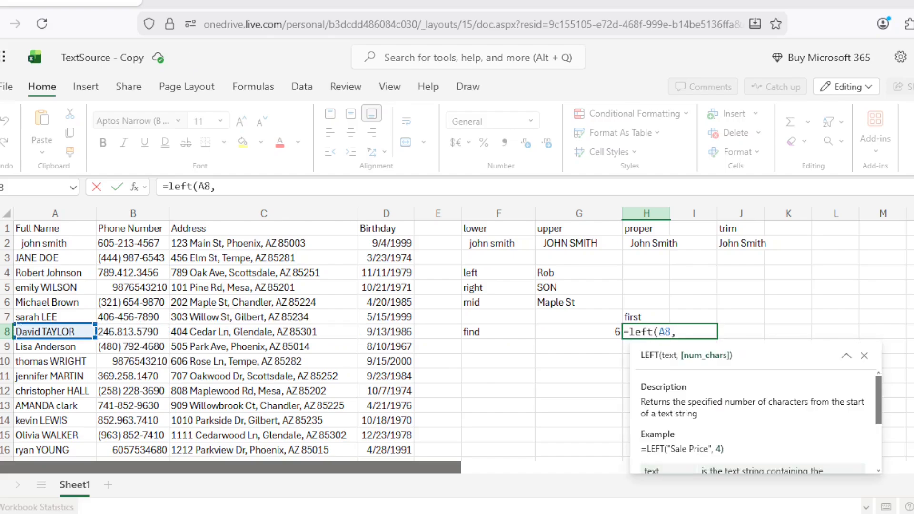
pyautogui.write('(')
pyautogui.press('Left')
pyautogui.write('-1)')
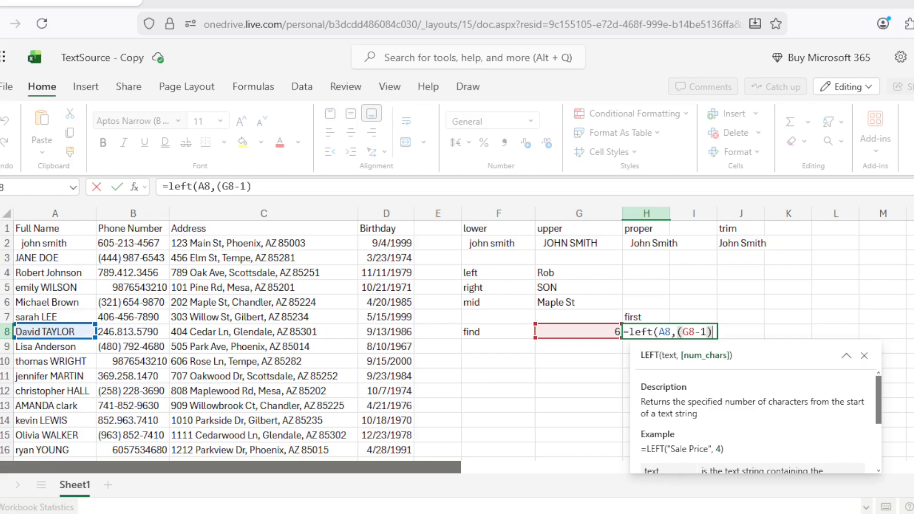
pyautogui.write(')')
pyautogui.press('Return')
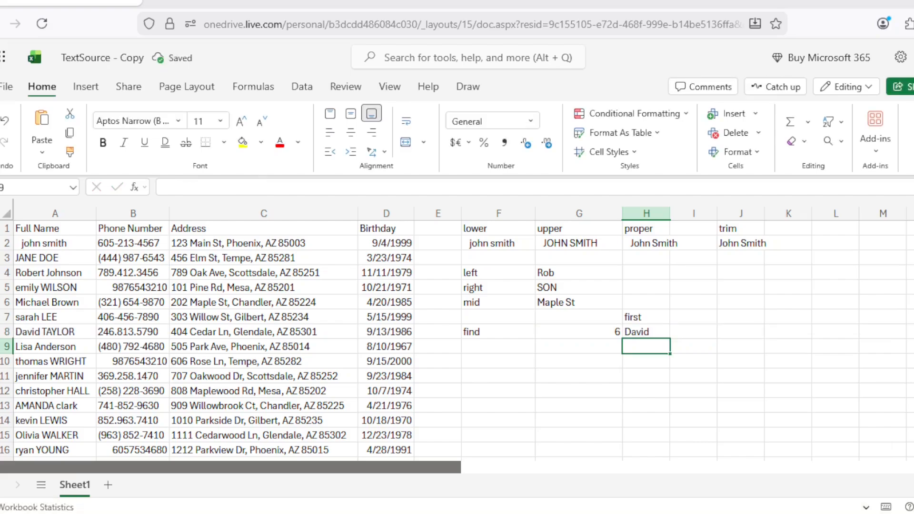
# Step: Enter the label "last" in cell I7
pyautogui.click(693, 317)
pyautogui.write('last')
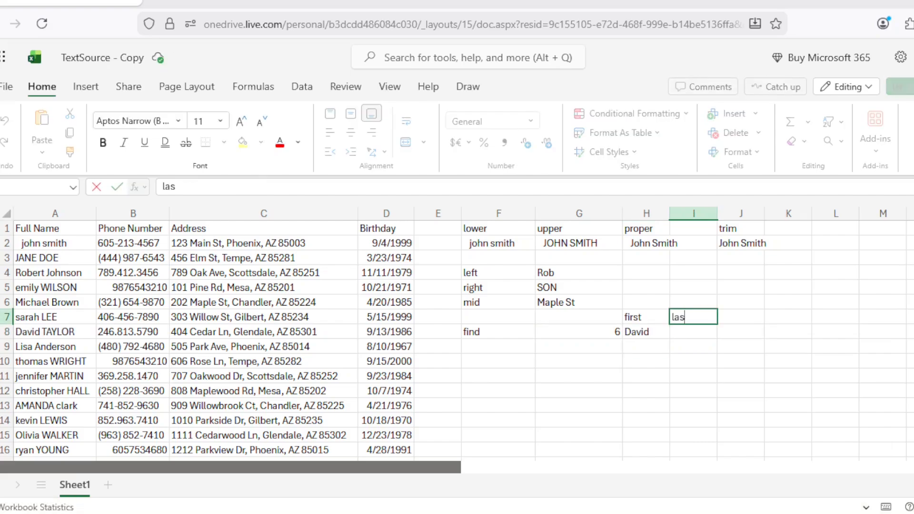
pyautogui.press('Return')
pyautogui.write('=right(')
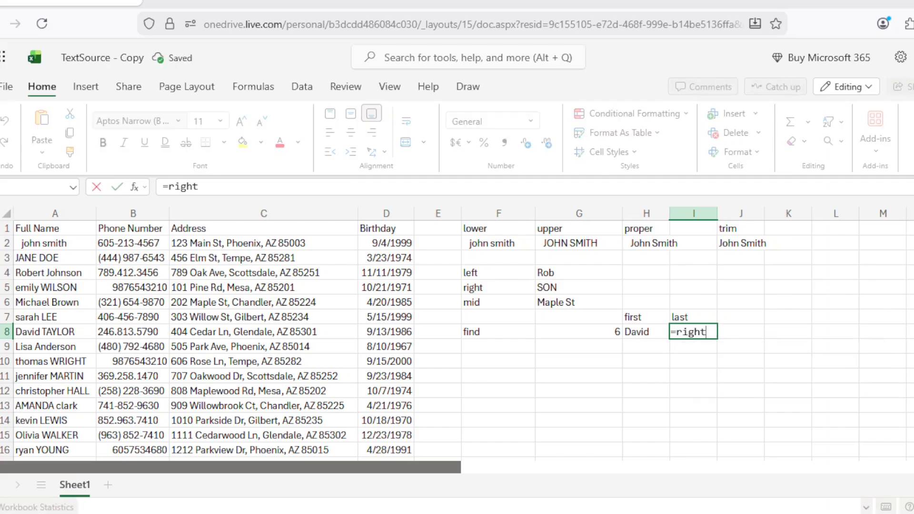
pyautogui.press('Left')
pyautogui.press('Left')
pyautogui.press('Left')
pyautogui.press('Left')
pyautogui.press('Left')
pyautogui.press('Left')
pyautogui.press('Left')
pyautogui.press('Left')
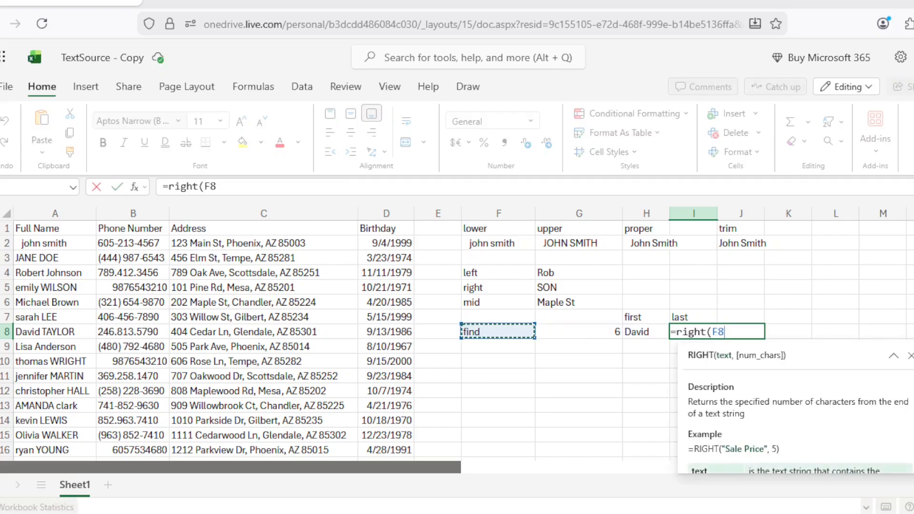
pyautogui.write(',')
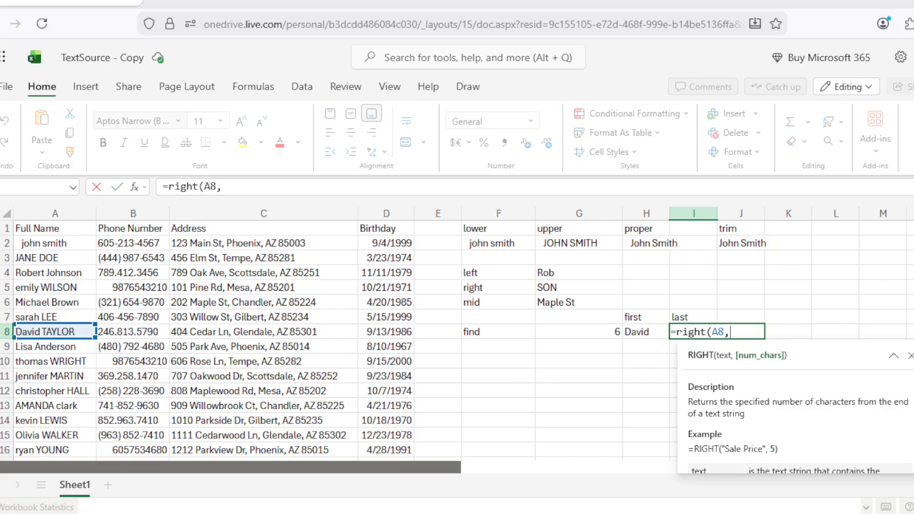
pyautogui.press('BackSpace')
pyautogui.press('BackSpace')
pyautogui.press('BackSpace')
pyautogui.press('BackSpace')
pyautogui.press('BackSpace')
pyautogui.press('BackSpace')
pyautogui.press('BackSpace')
pyautogui.press('BackSpace')
pyautogui.press('BackSpace')
pyautogui.press('BackSpace')
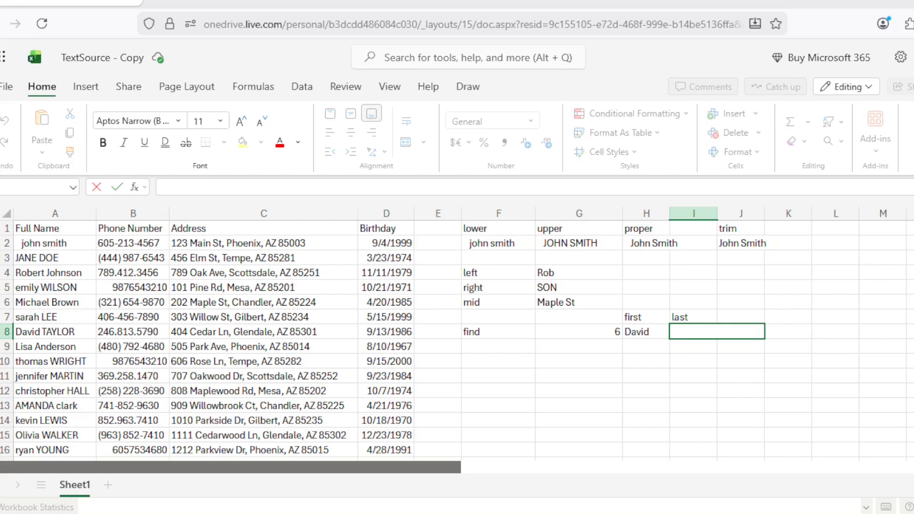
pyautogui.press('Return')
# Step: Enter the label "length" in cell J7
pyautogui.press('Right')
pyautogui.press('Up')
pyautogui.press('Up')
pyautogui.write('length')
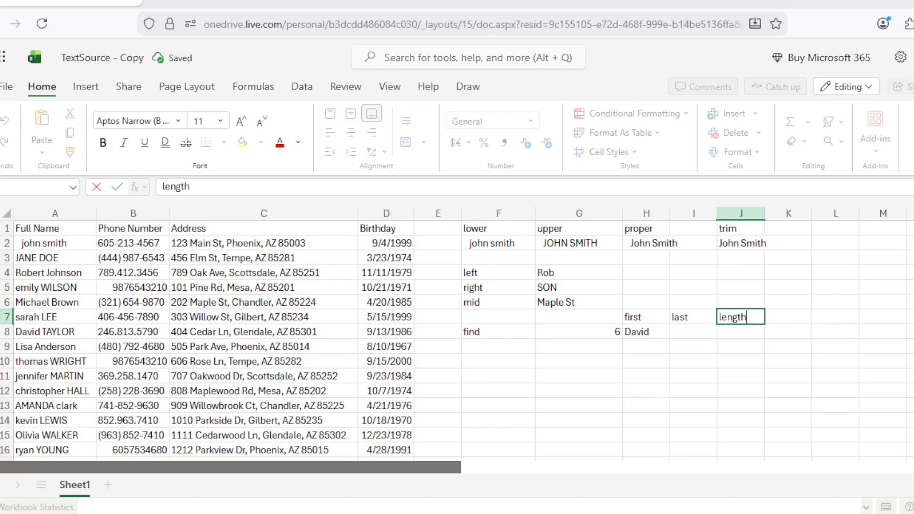
pyautogui.press('Return')
# Step: Enter =LEN(A8) in J8 to count the characters of the full name in A8
pyautogui.write('=len(')
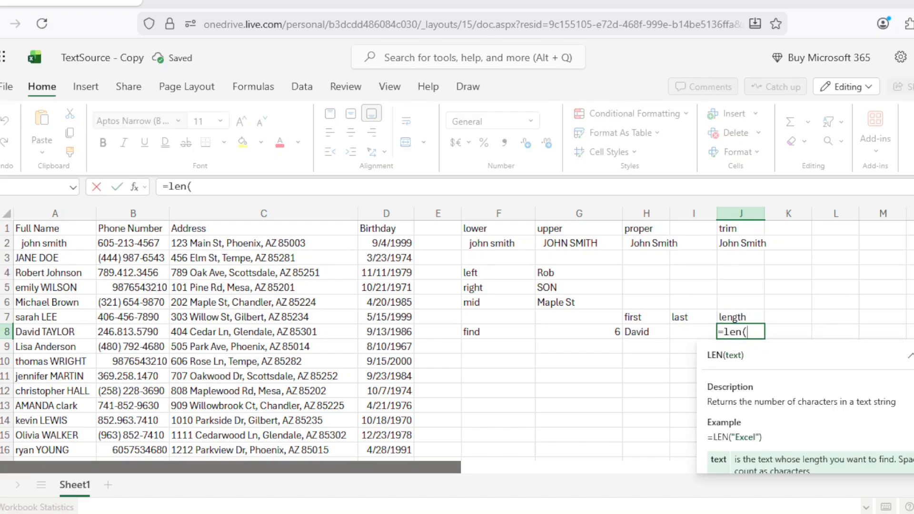
pyautogui.click(60, 331)
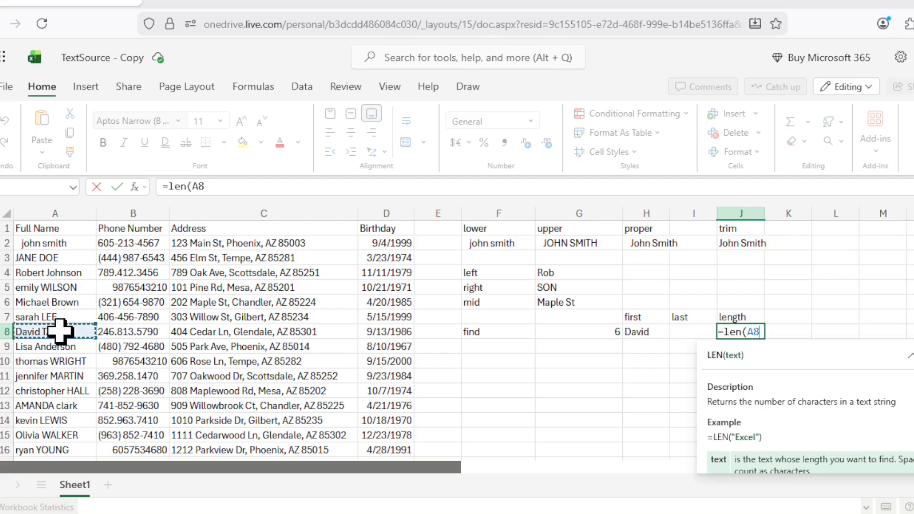
pyautogui.write(')')
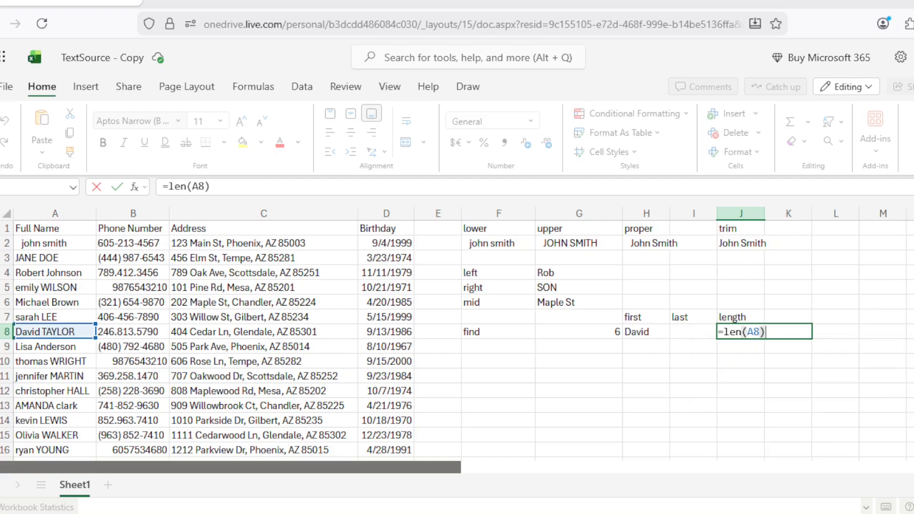
pyautogui.press('Return')
# Step: Enter =LEFT(A8,(J8-G8)) in I8, using the name length minus the space position as the character count
pyautogui.click(692, 331)
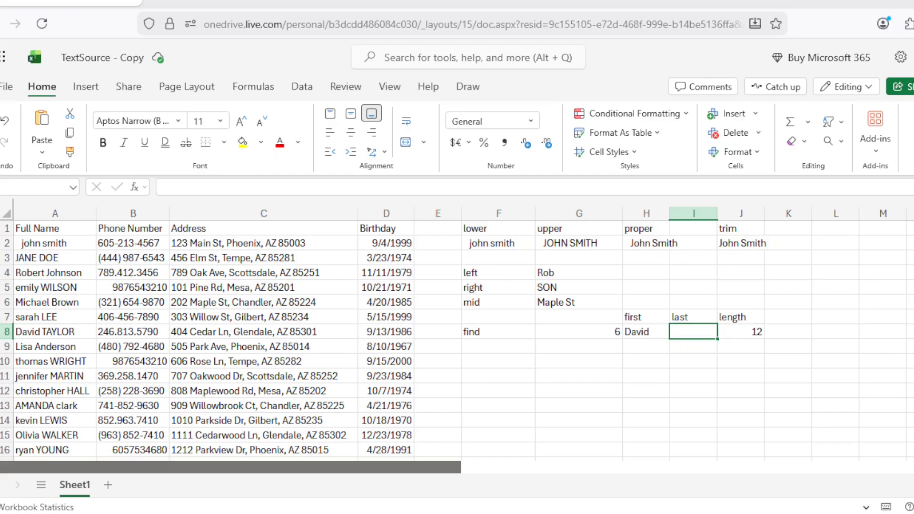
pyautogui.write('=left(')
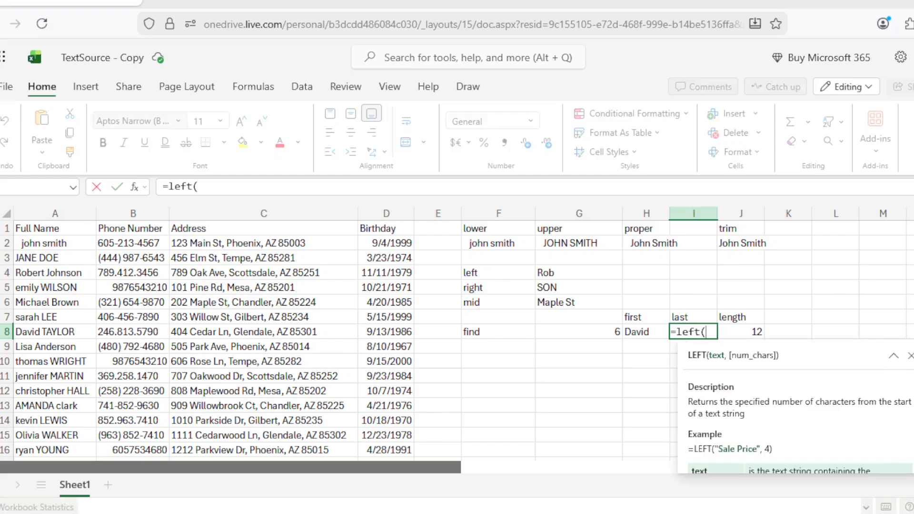
pyautogui.press('Left')
pyautogui.press('Left')
pyautogui.press('Left')
pyautogui.press('Left')
pyautogui.press('Left')
pyautogui.press('Left')
pyautogui.press('Left')
pyautogui.press('Left')
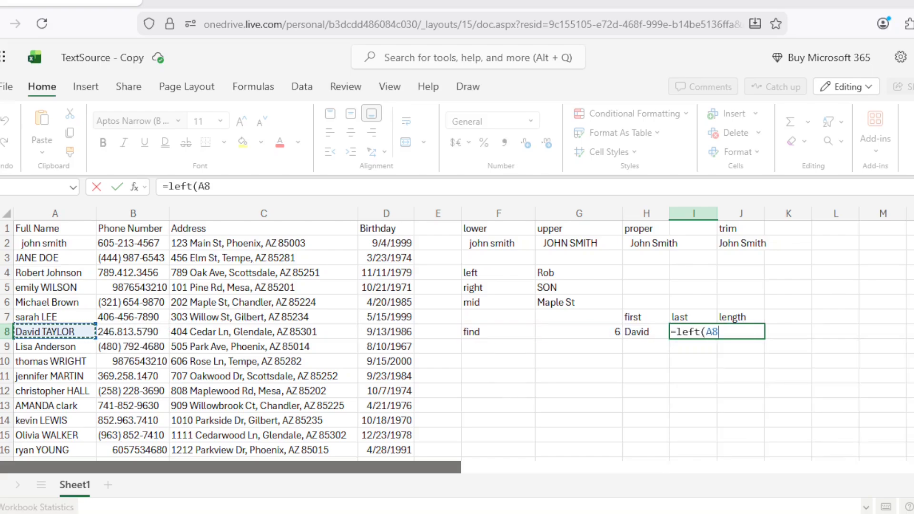
pyautogui.write(',')
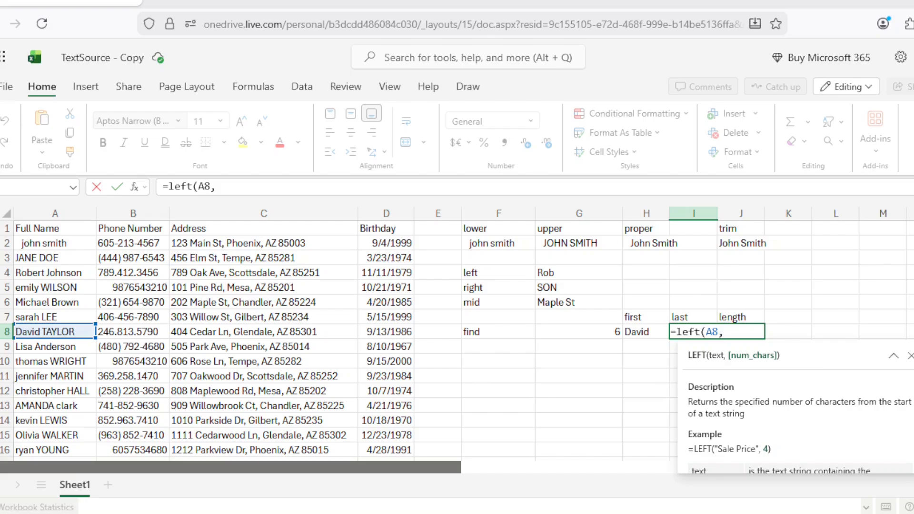
pyautogui.write('(J8')
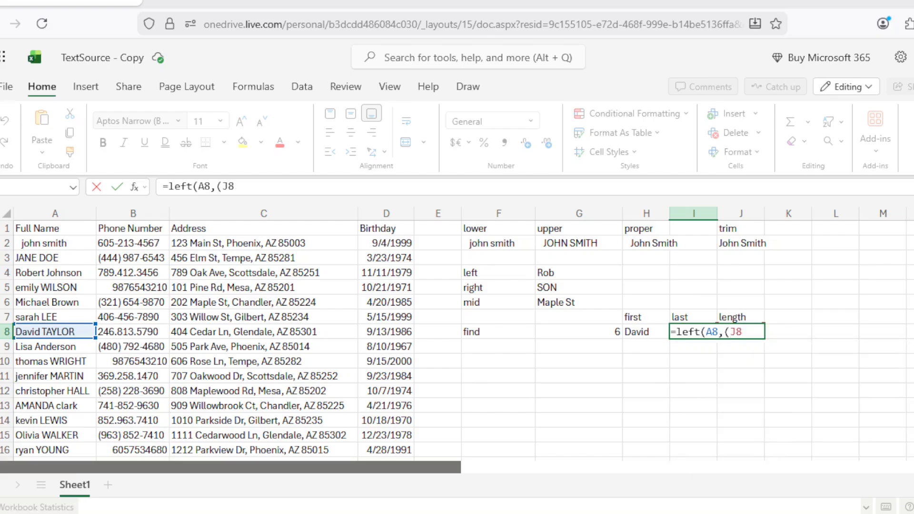
pyautogui.write('-')
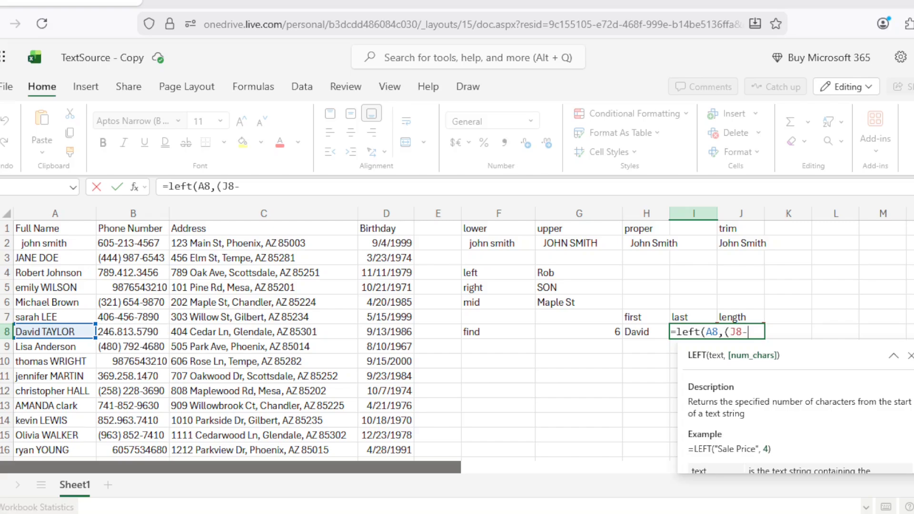
pyautogui.press('Left')
pyautogui.press('Left')
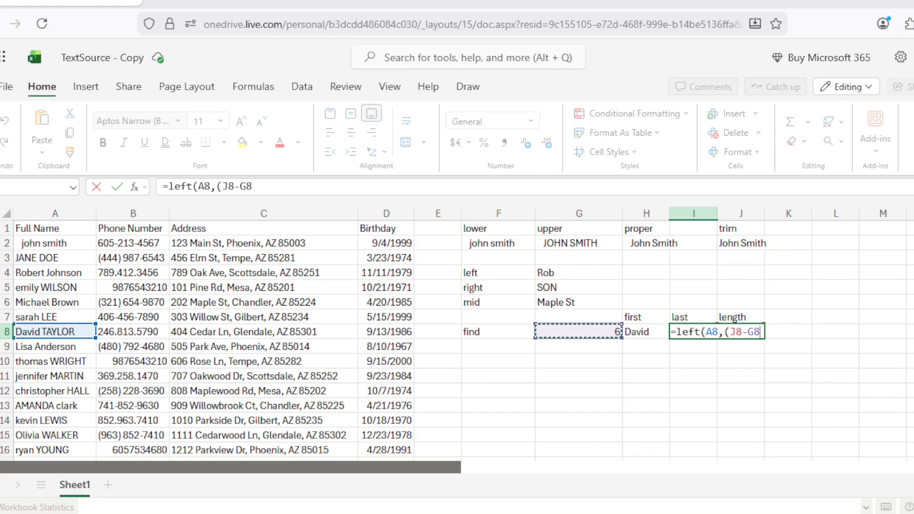
pyautogui.write('))')
pyautogui.hotkey('ctrl', 'Return')
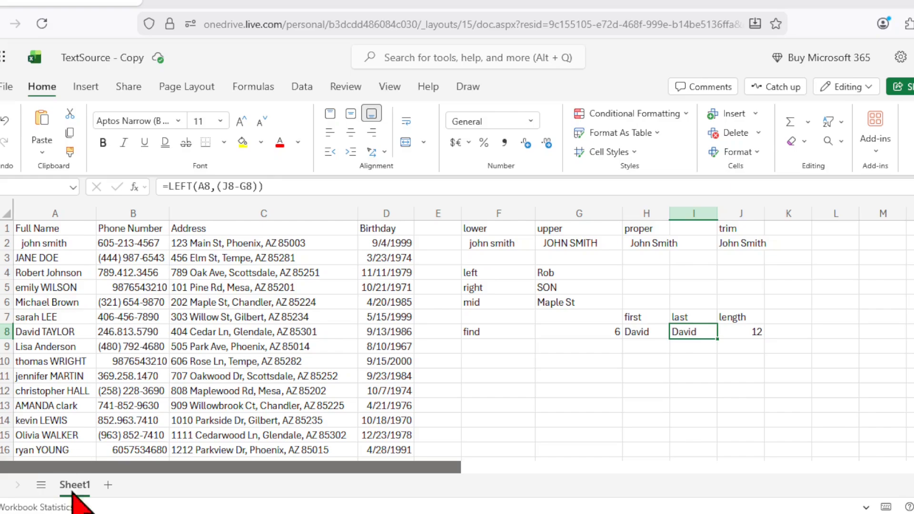
# Step: Replace LEFT with RIGHT in the I8 formula so it reads =RIGHT(A8,(J8-G8)) and extracts the last name
pyautogui.doubleClick(177, 186)
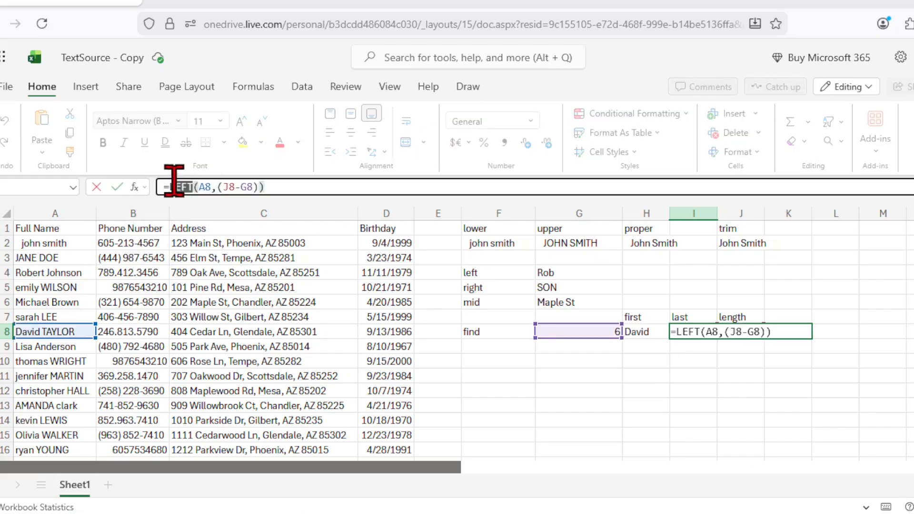
pyautogui.write('right')
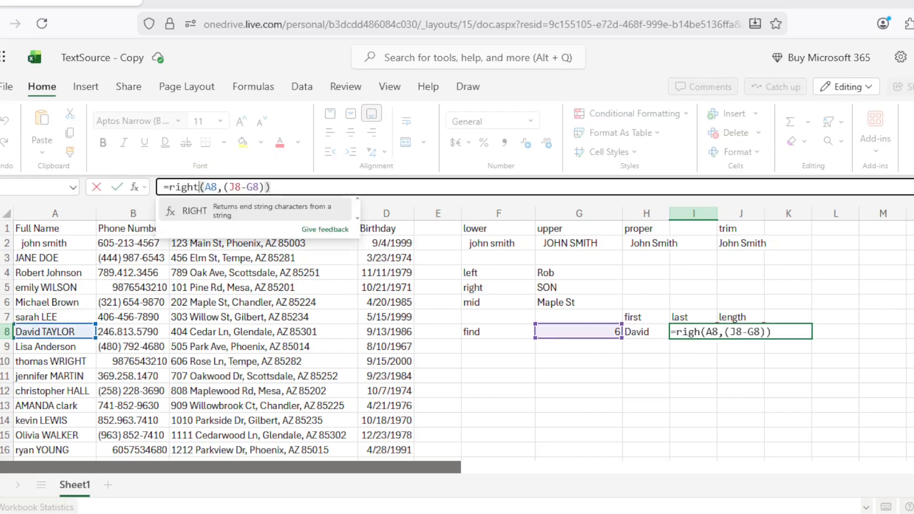
pyautogui.press('Tab')
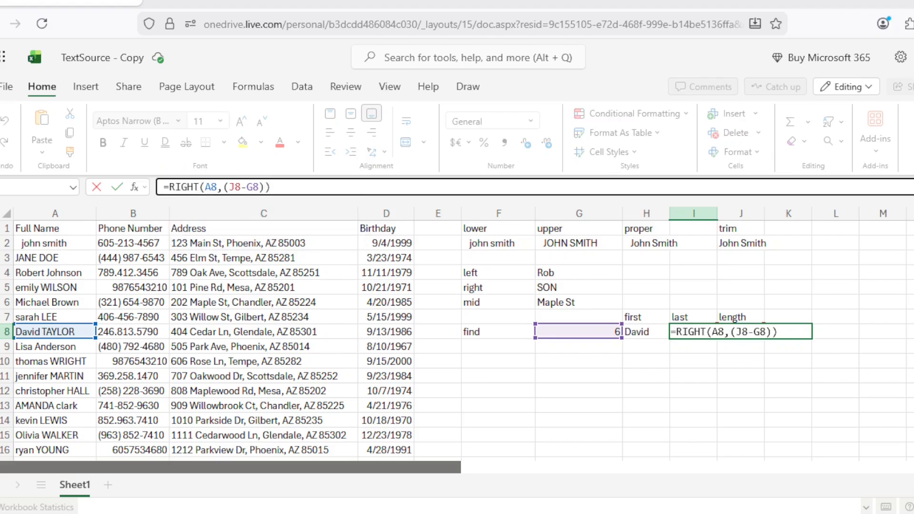
pyautogui.press('Return')
pyautogui.press('Up')
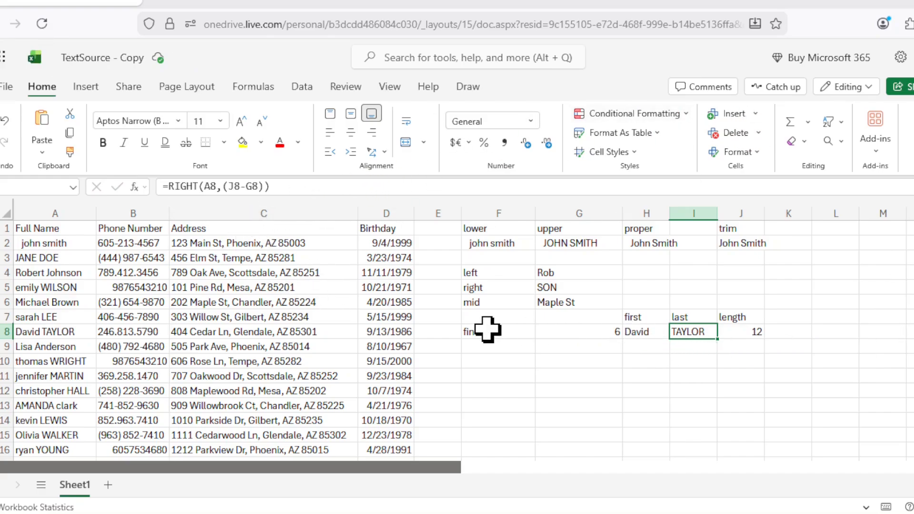
# Step: Fill the formulas in G8:J8 down through row 11 and deselect the range
pyautogui.moveTo(595, 332); pyautogui.dragTo(716, 381)
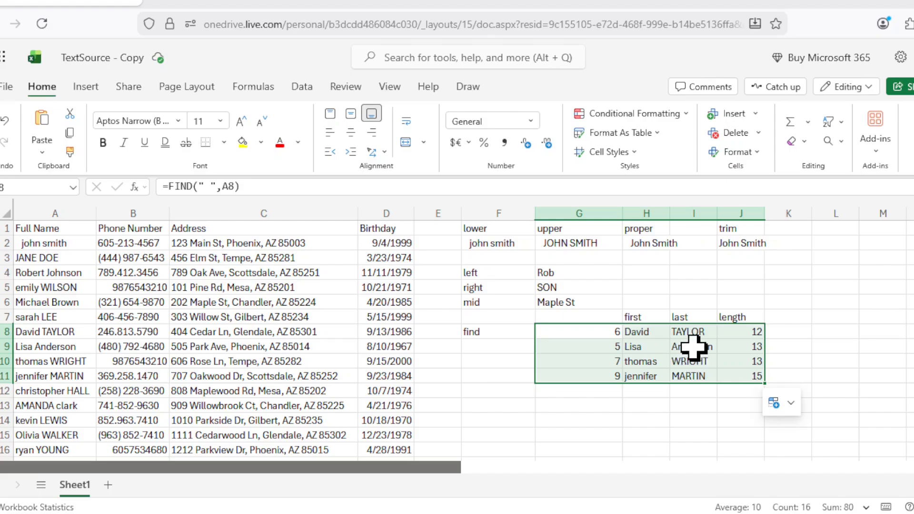
pyautogui.click(499, 405)
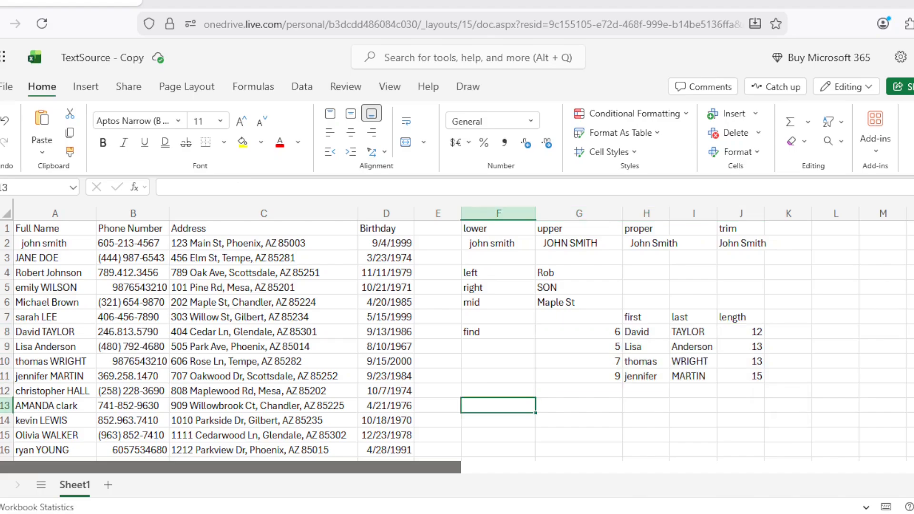